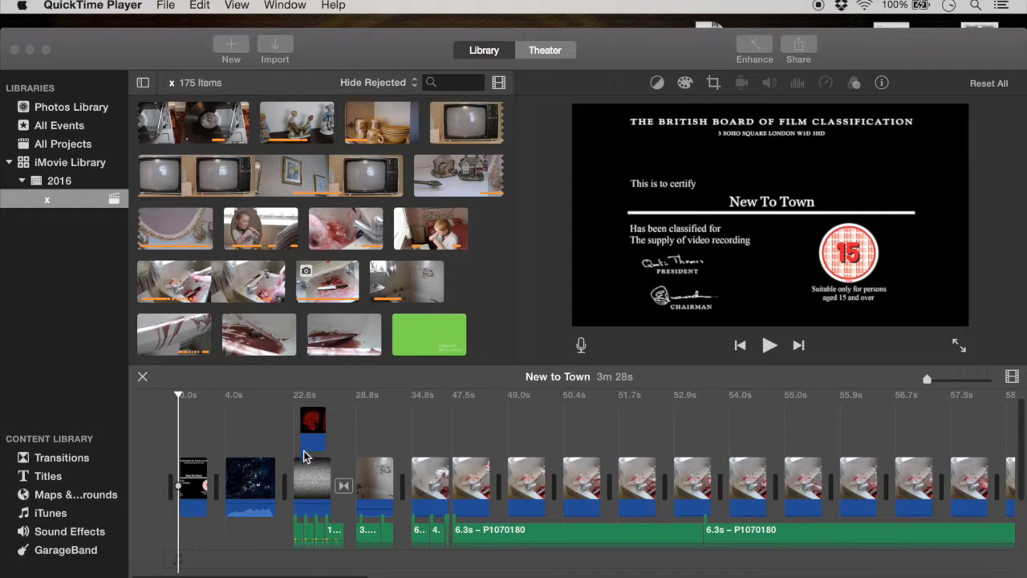
# Step: Enlarge the timeline clips and play the TV static section with its red logo overlay from the start
pyautogui.scroll(-1, 309, 413)
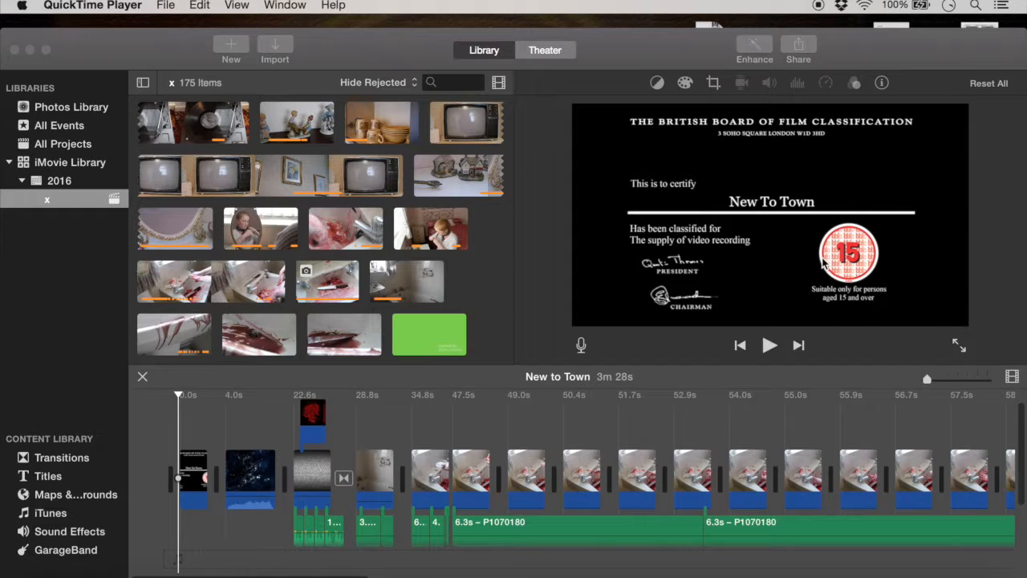
pyautogui.click(254, 479)
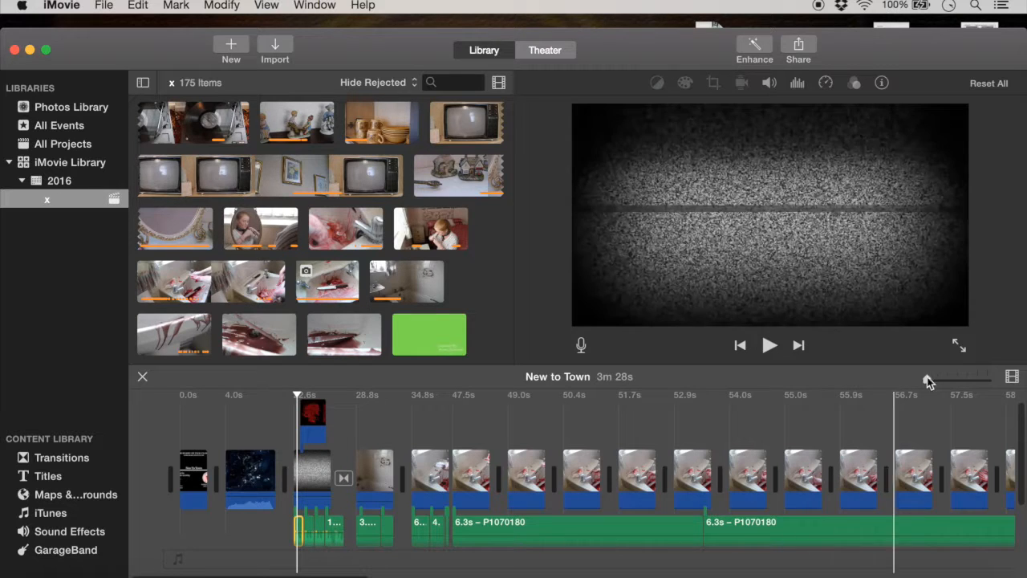
pyautogui.moveTo(939, 377); pyautogui.dragTo(957, 379)
pyautogui.scroll(-2, 484, 488)
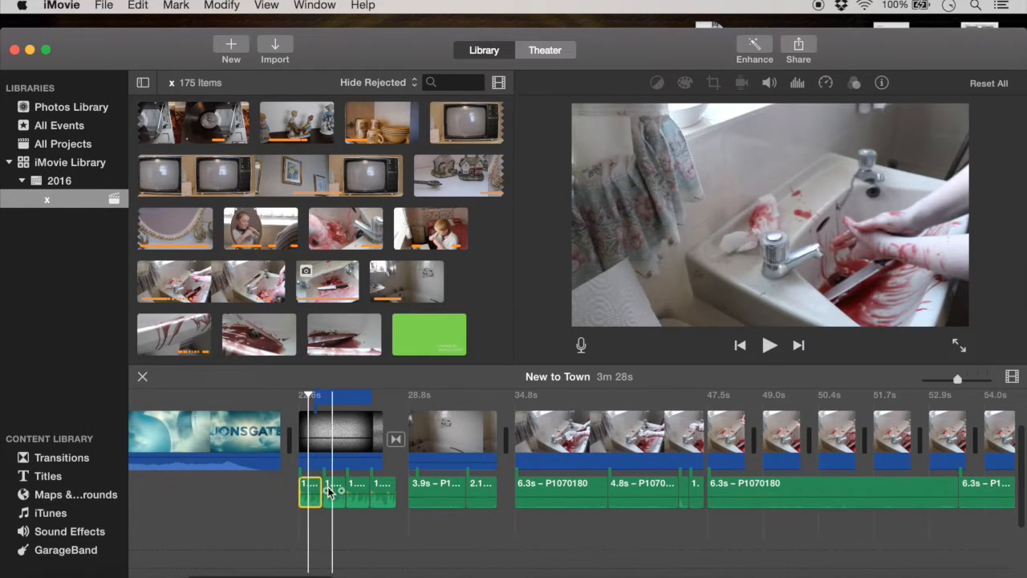
pyautogui.click(301, 403)
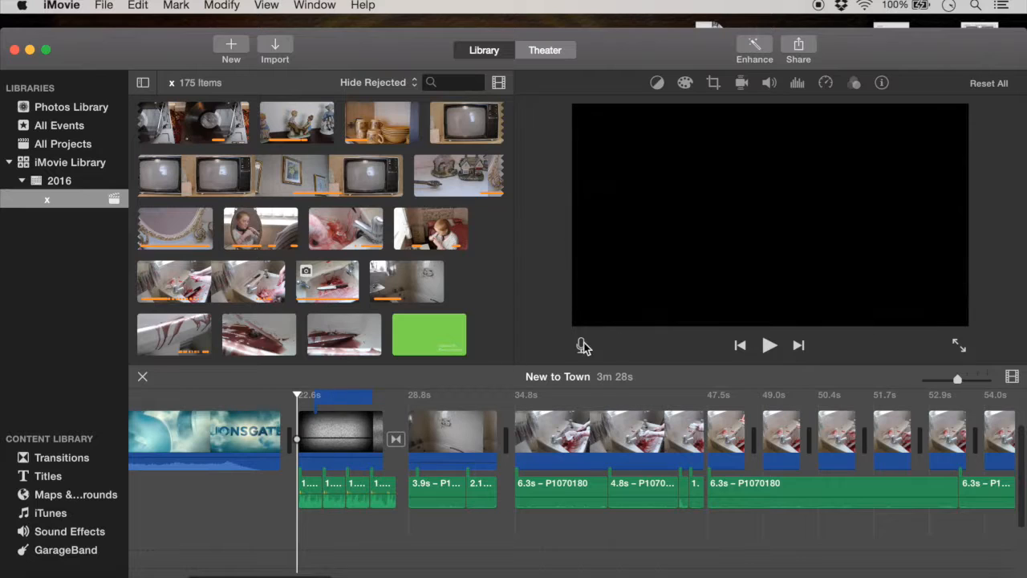
pyautogui.click(770, 347)
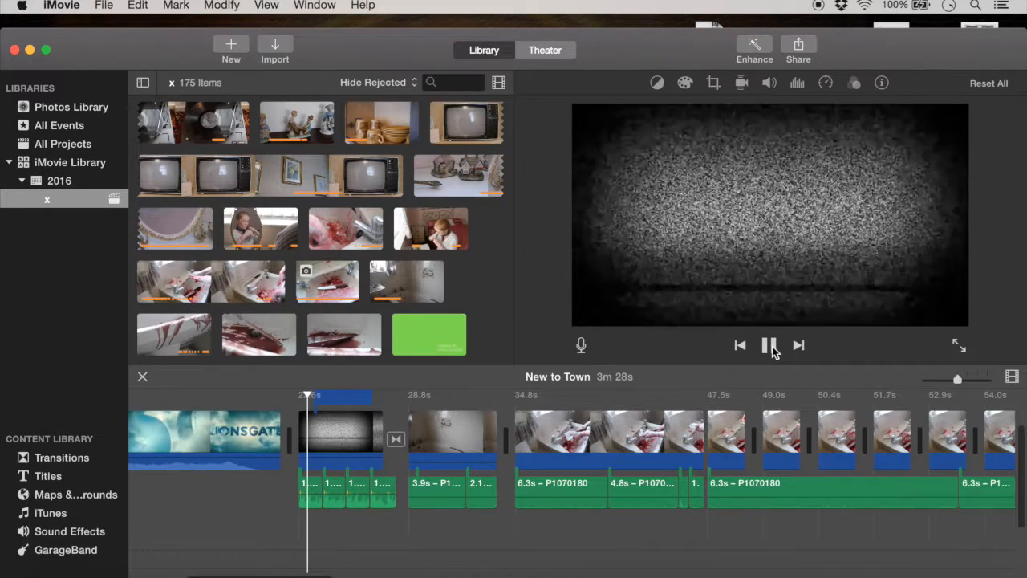
pyautogui.click(770, 346)
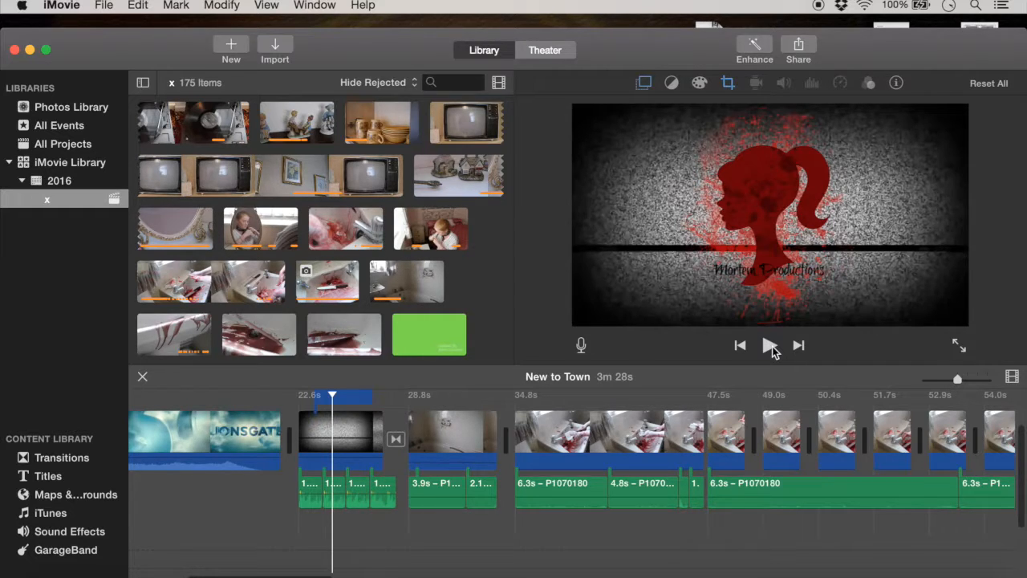
# Step: Browse the built-in sound effects list
pyautogui.click(70, 533)
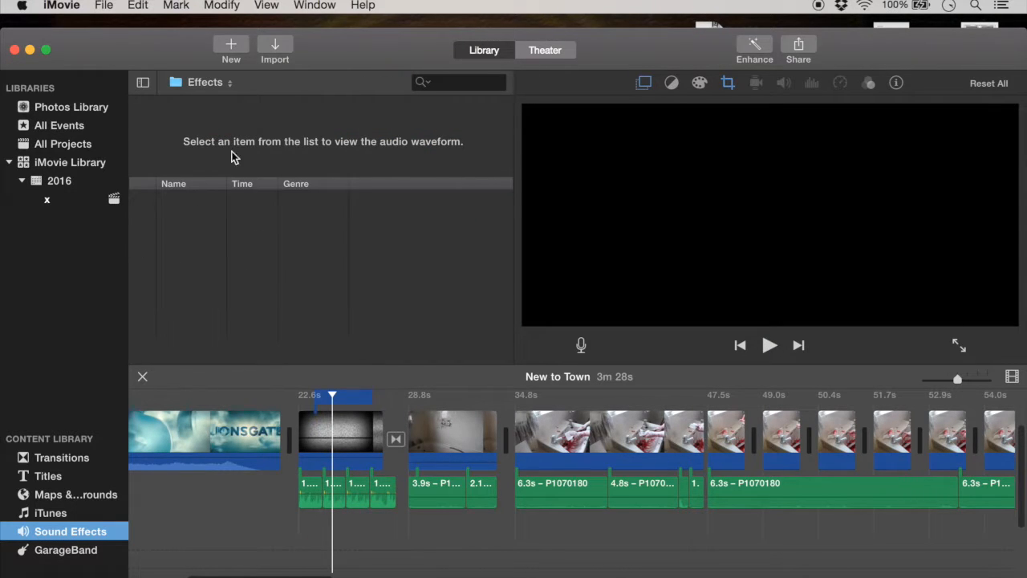
pyautogui.scroll(-4, 264, 291)
pyautogui.scroll(4, 264, 290)
pyautogui.scroll(-2, 264, 290)
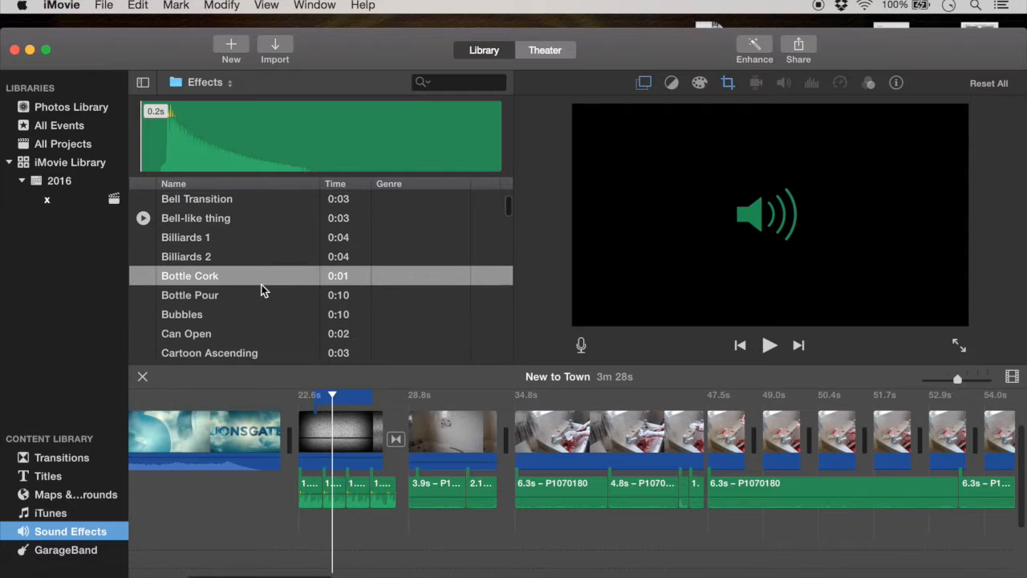
# Step: Return to the media of event x and look through its clips down to the project's footage
pyautogui.click(91, 200)
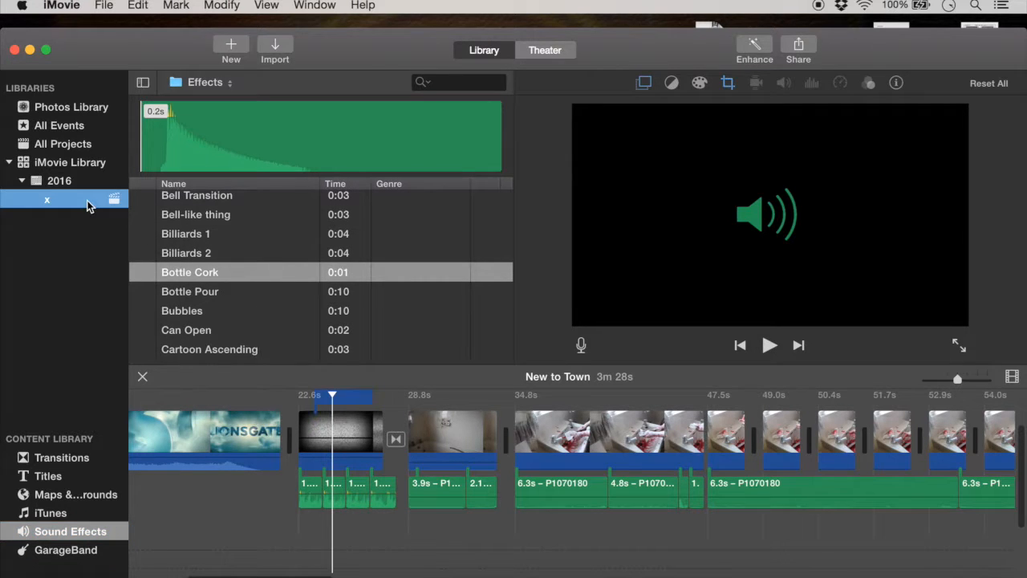
pyautogui.scroll(15, 277, 265)
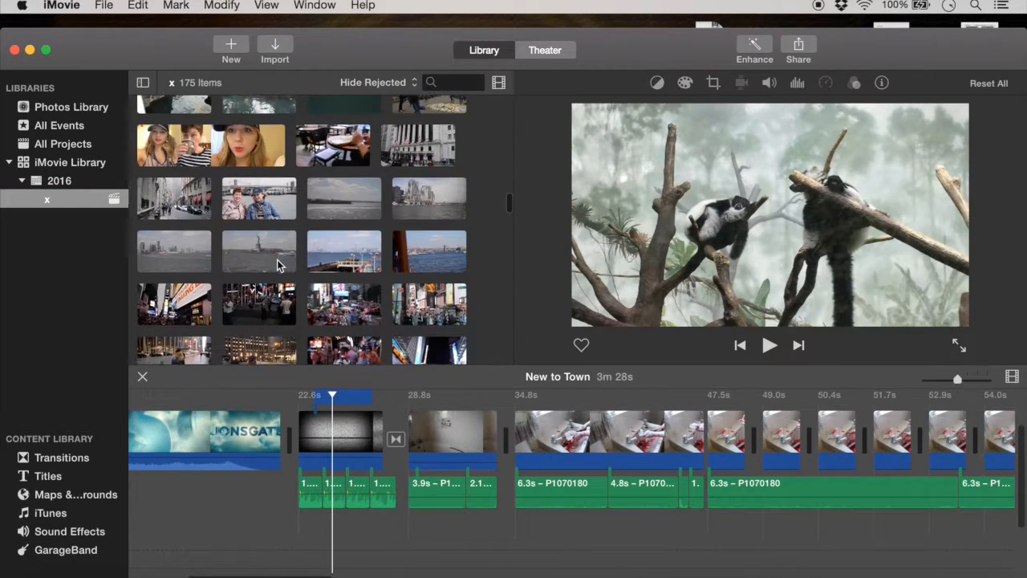
pyautogui.scroll(-5, 277, 259)
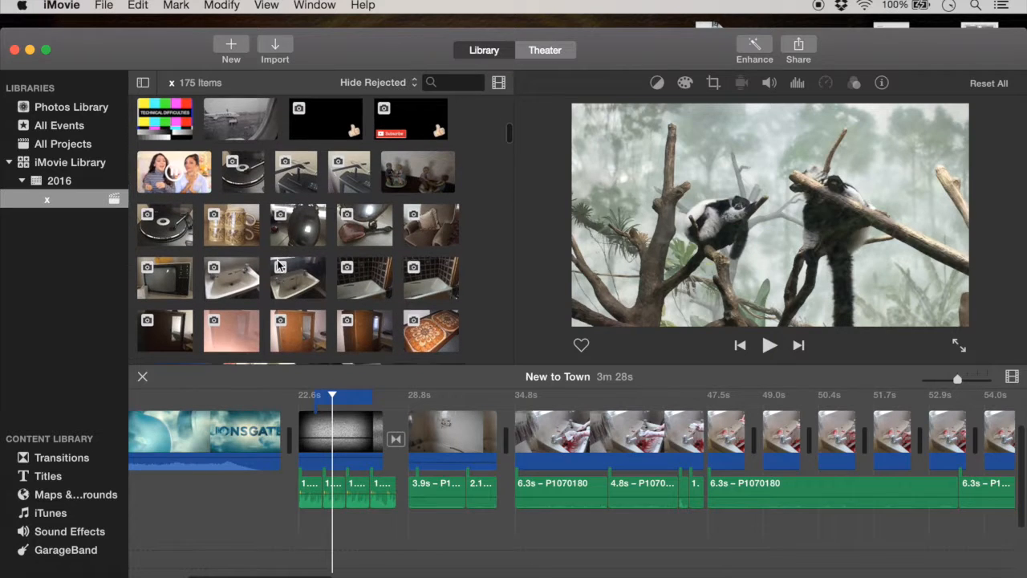
pyautogui.scroll(5, 277, 265)
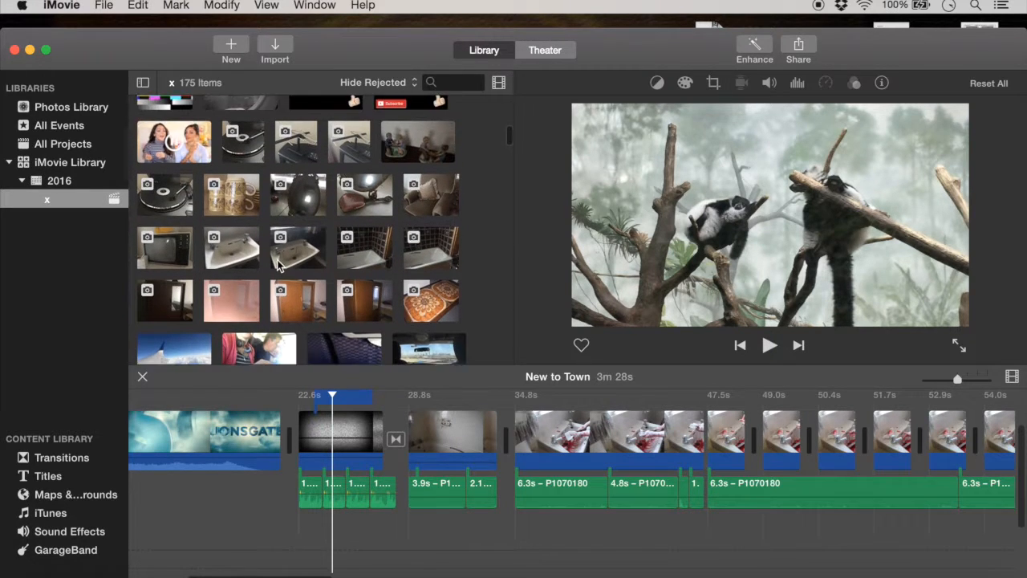
pyautogui.scroll(-15, 277, 265)
pyautogui.scroll(-15, 277, 264)
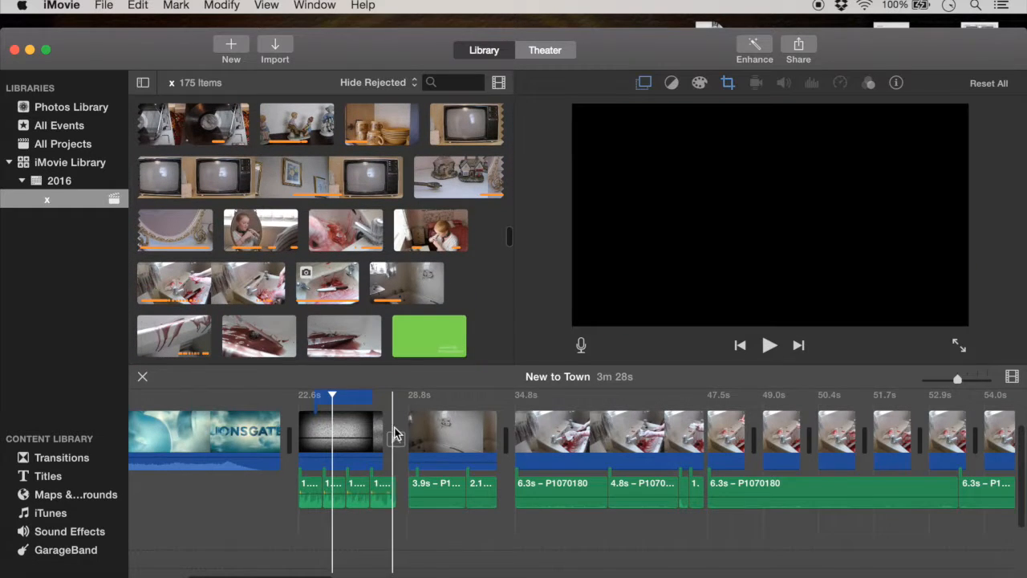
# Step: Examine the run of short bloody sink clips and their attached P1070180 audio in the timeline
pyautogui.scroll(3, 396, 433)
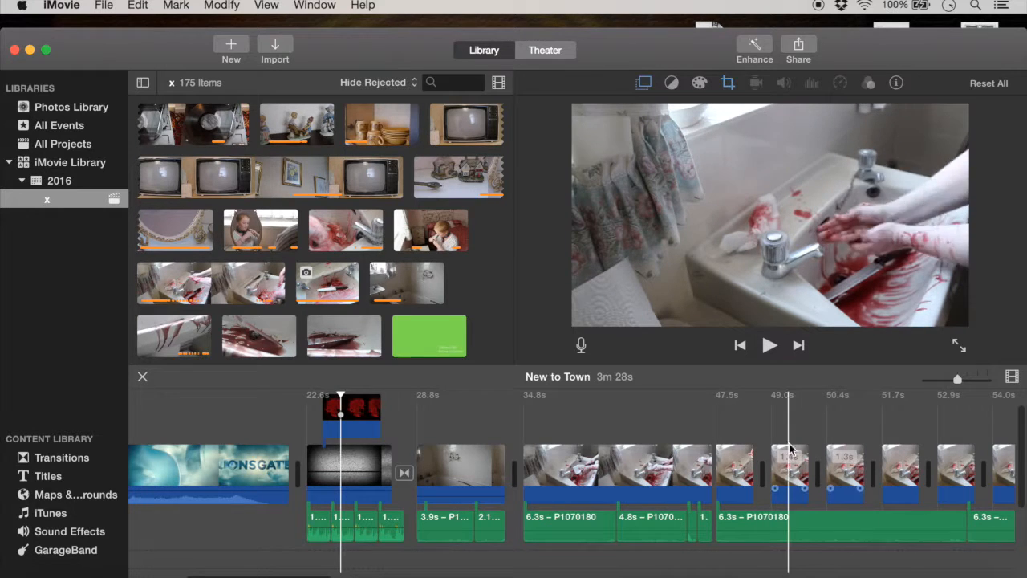
pyautogui.hscroll(3, 770, 450)
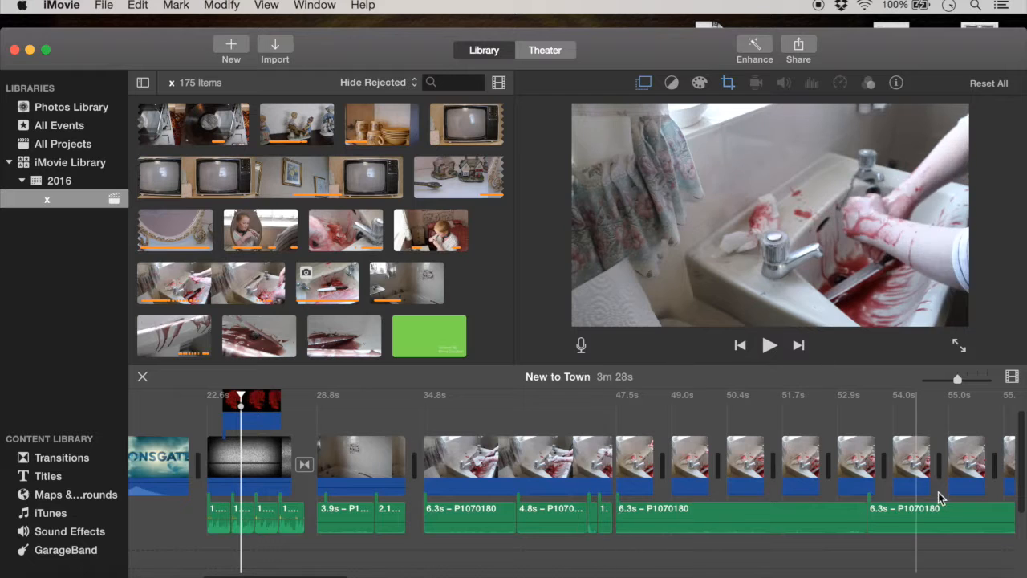
pyautogui.hscroll(3, 772, 431)
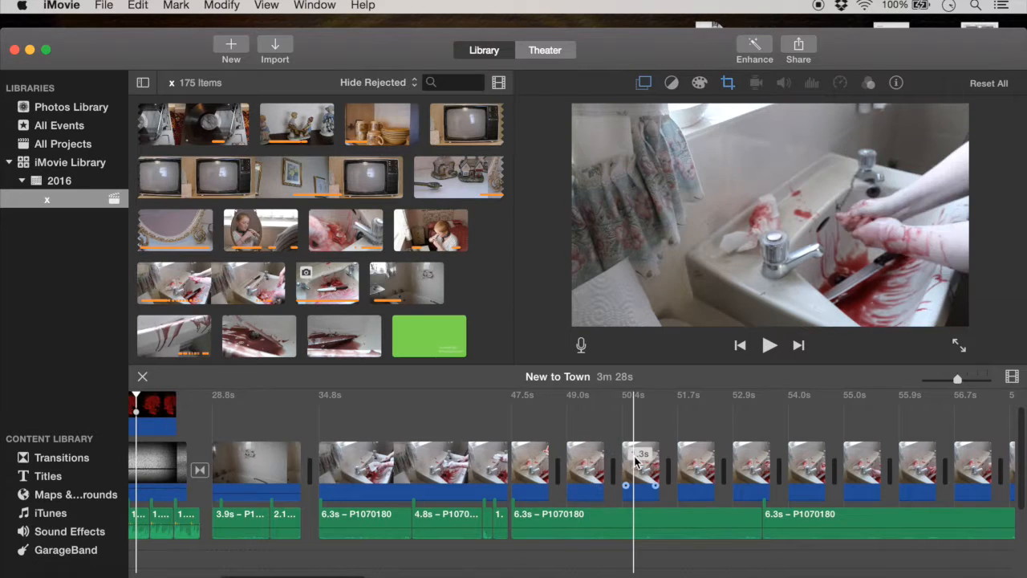
pyautogui.hscroll(2, 867, 462)
pyautogui.hscroll(5, 873, 462)
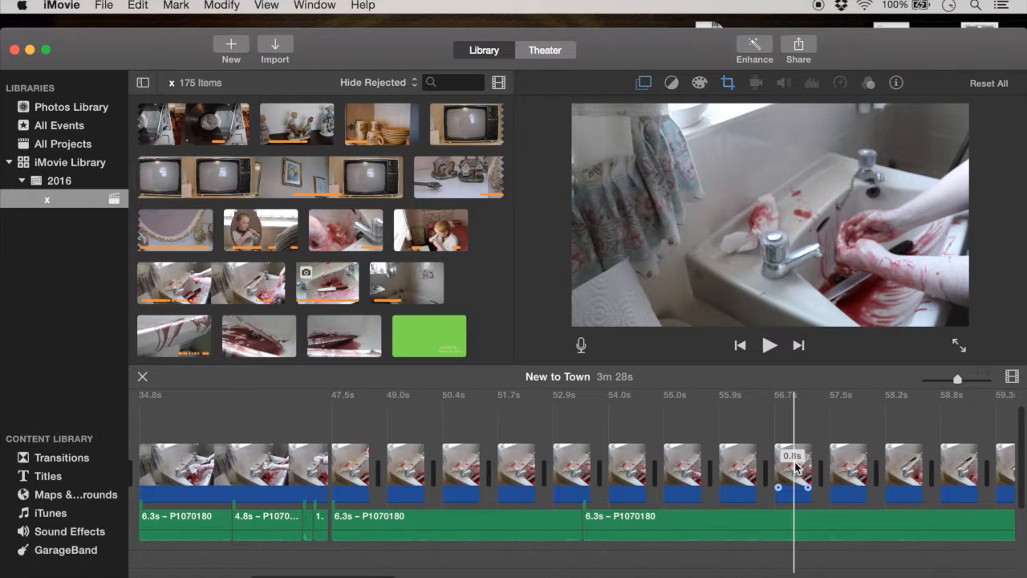
pyautogui.hscroll(-3, 598, 496)
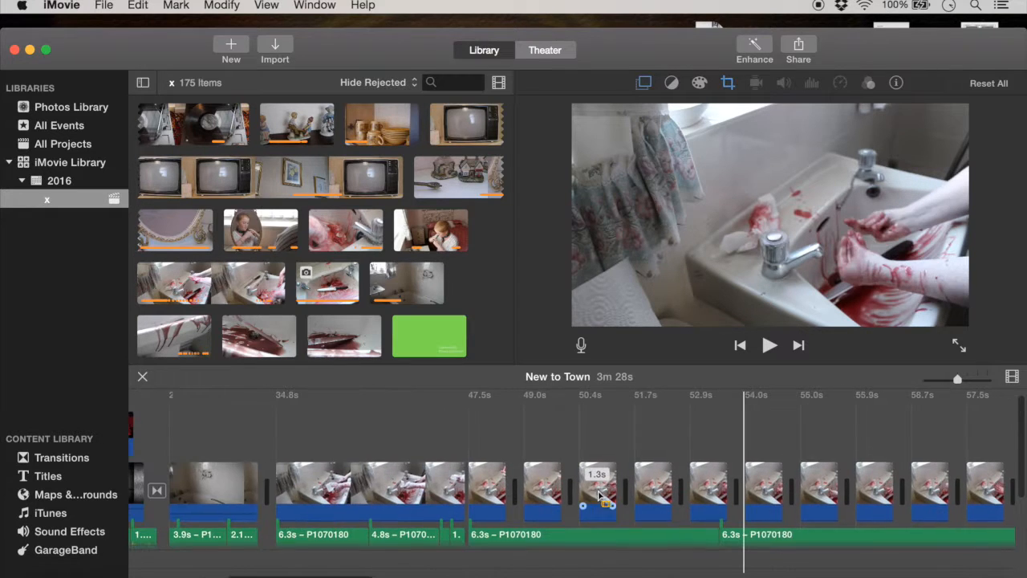
pyautogui.hscroll(-5, 598, 496)
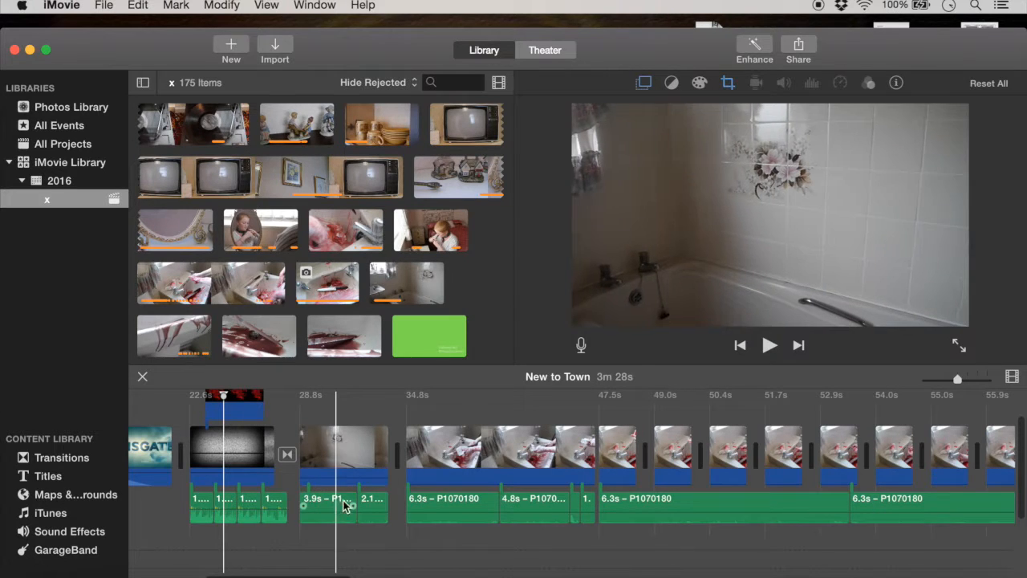
# Step: Play the project from the bathtub clip, and again from midway through the first long sink clip
pyautogui.click(304, 453)
pyautogui.click(771, 346)
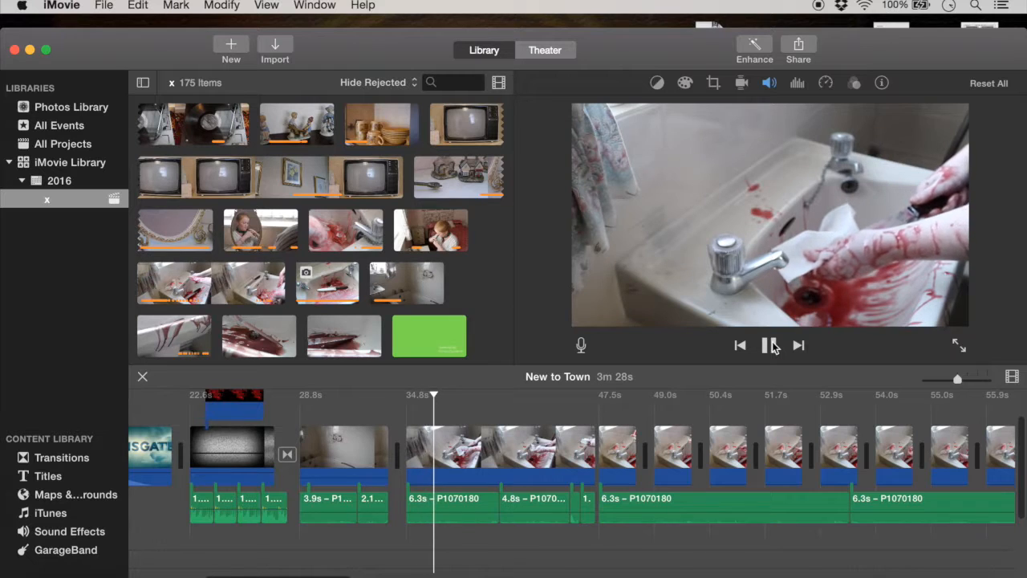
pyautogui.click(771, 345)
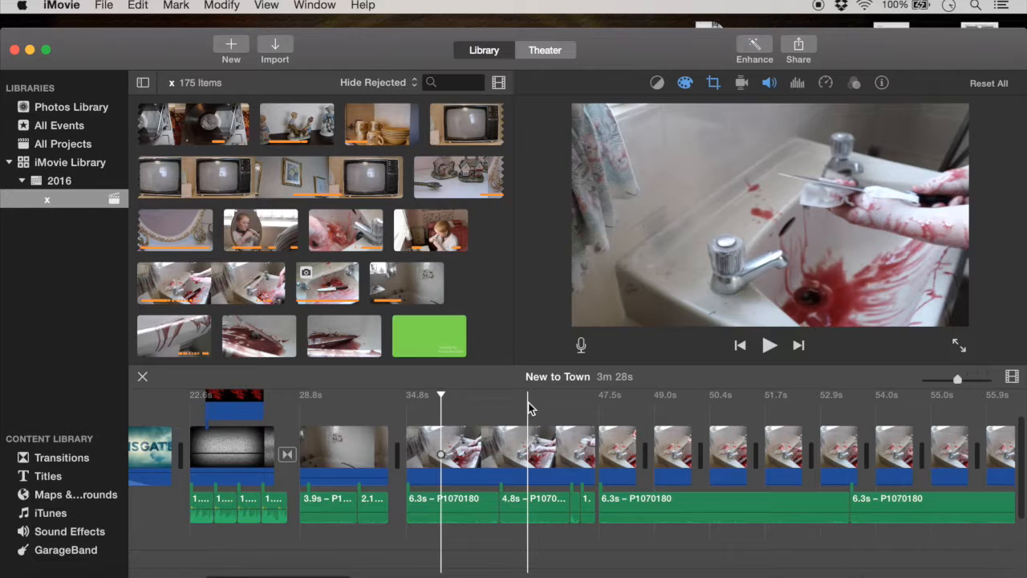
pyautogui.click(528, 408)
pyautogui.click(771, 345)
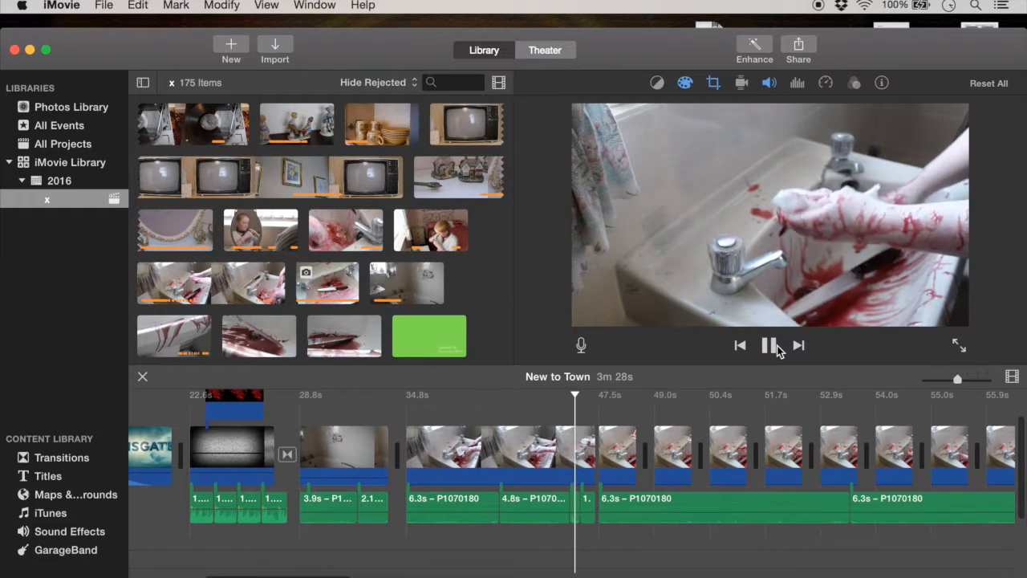
pyautogui.click(771, 346)
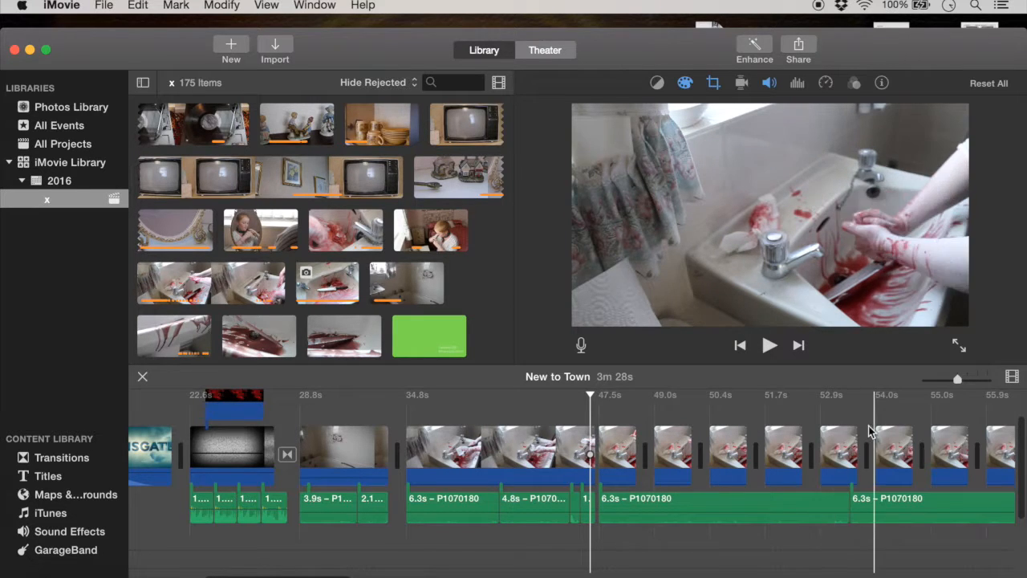
# Step: Inspect the color correction settings of the last short sink clips and the first blood-drip clip
pyautogui.hscroll(5, 867, 433)
pyautogui.hscroll(10, 875, 437)
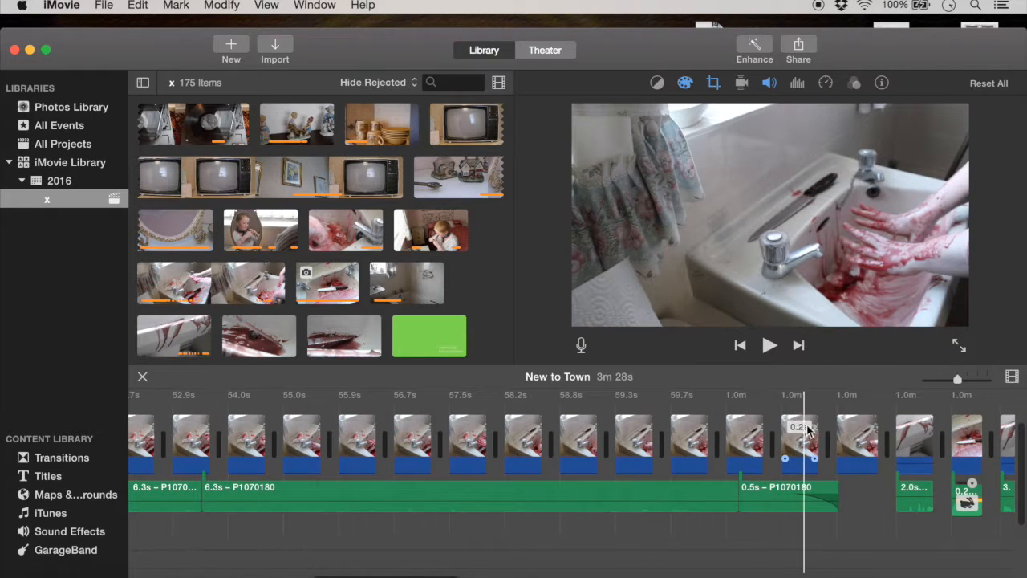
pyautogui.hscroll(3, 899, 442)
pyautogui.scroll(1, 899, 441)
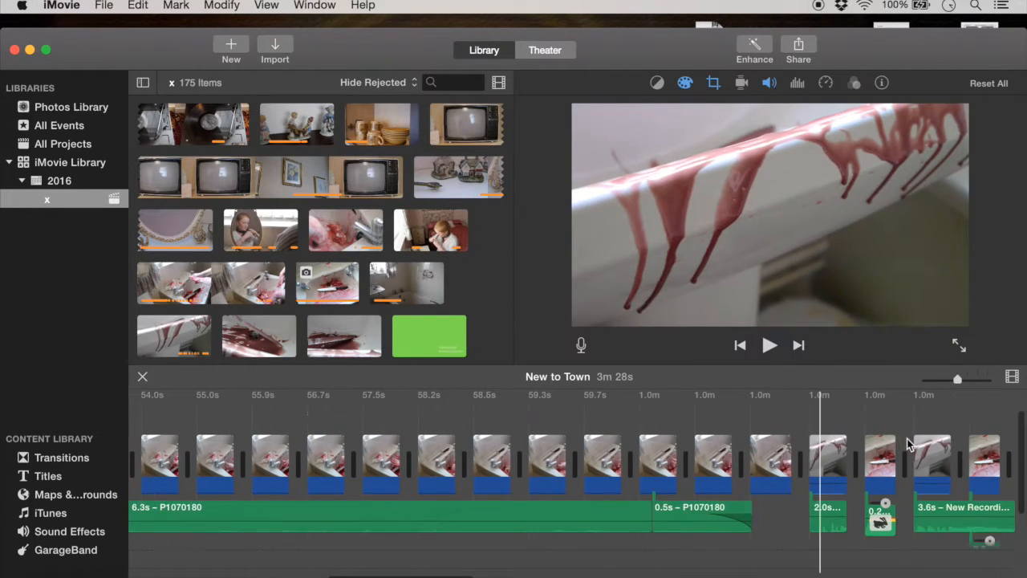
pyautogui.hscroll(3, 831, 439)
pyautogui.scroll(-1, 830, 440)
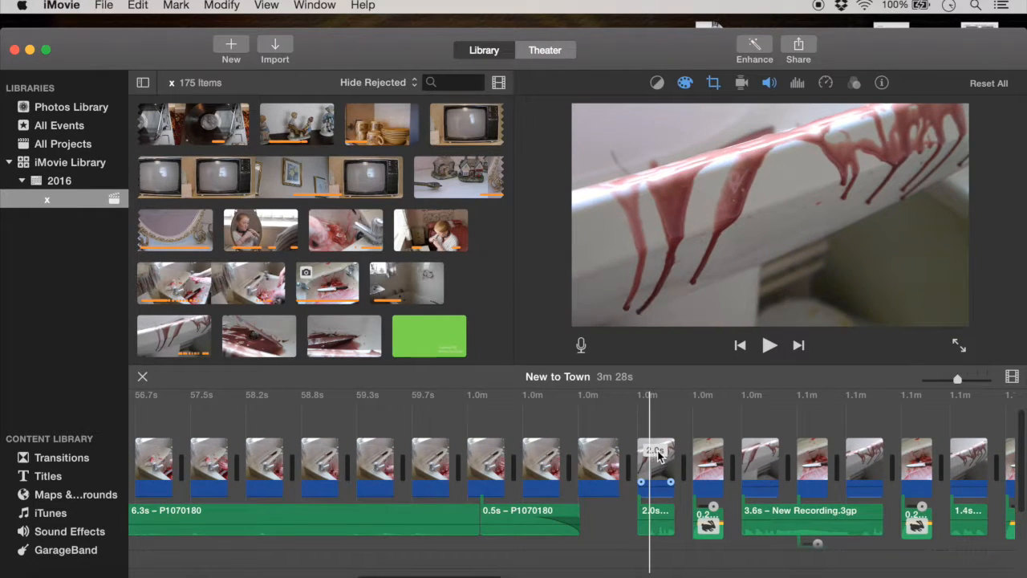
pyautogui.click(598, 454)
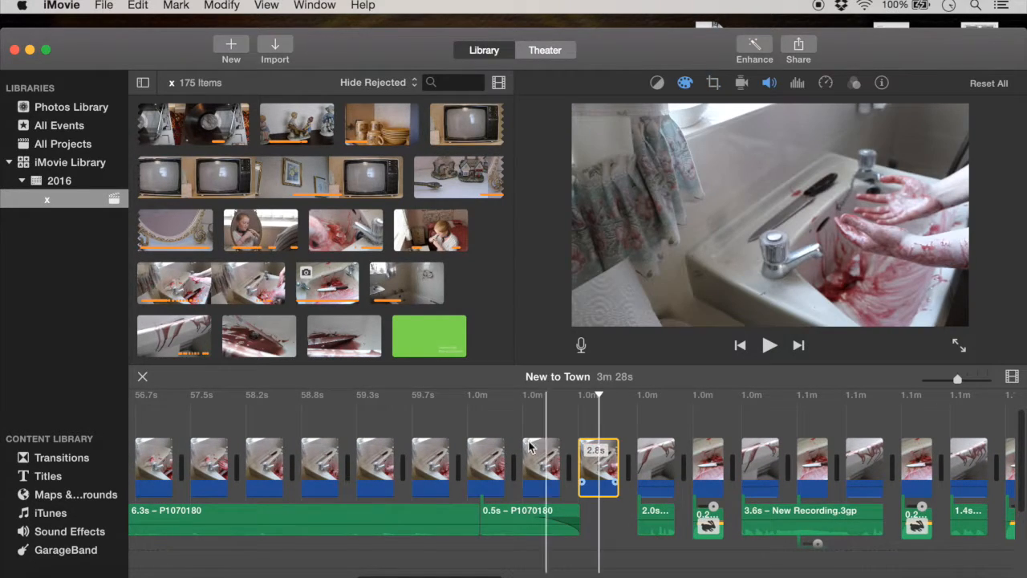
pyautogui.click(487, 458)
pyautogui.click(685, 83)
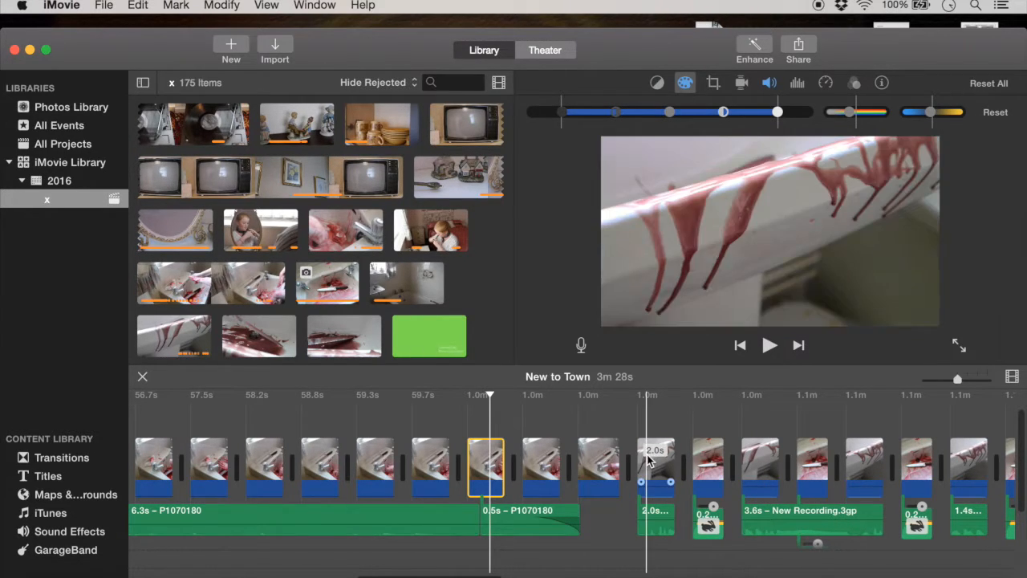
pyautogui.click(541, 463)
pyautogui.click(541, 463)
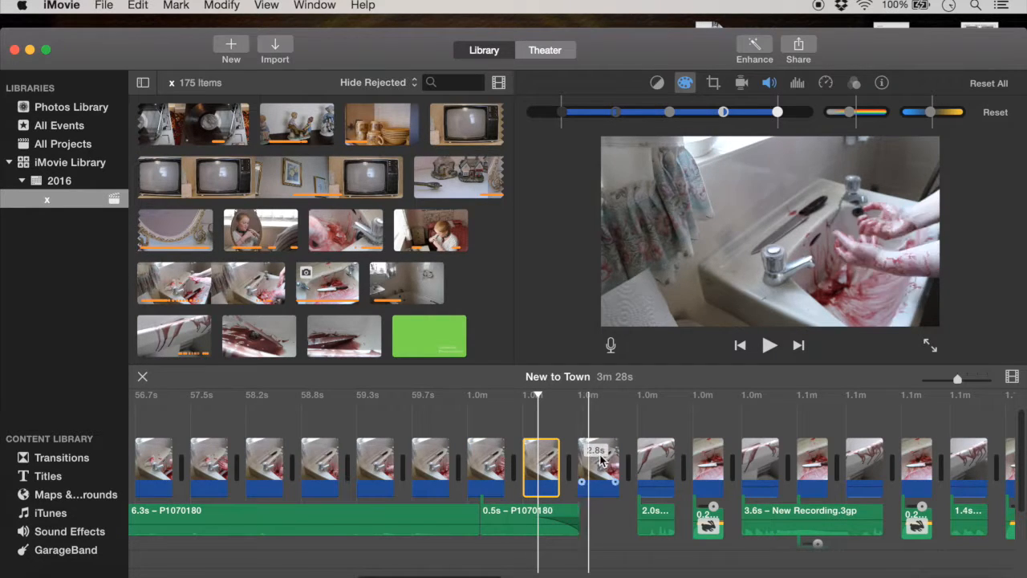
pyautogui.click(668, 469)
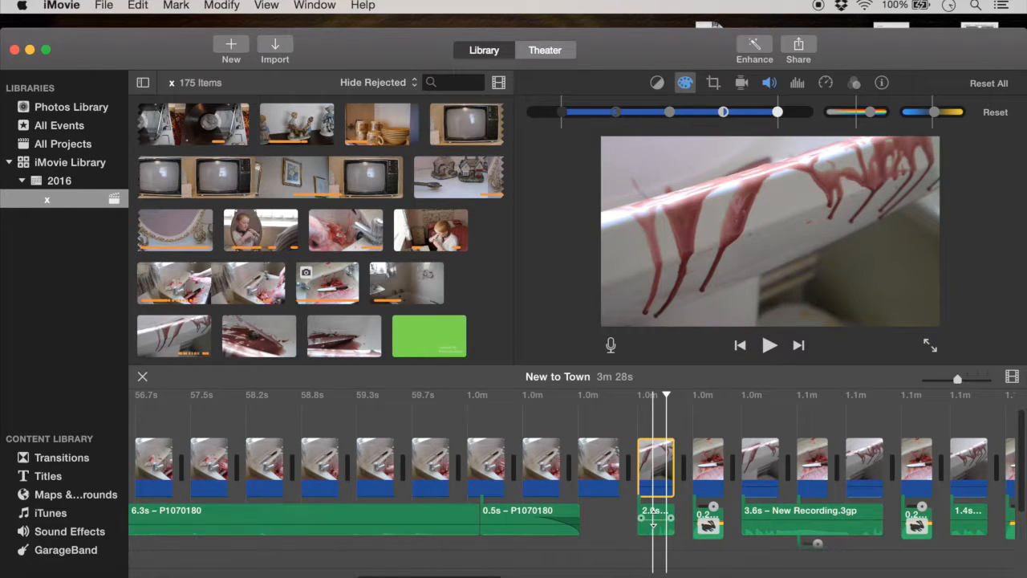
# Step: Play the section from the first blood-drip clip, and select the knife still and its attached short sound clip
pyautogui.scroll(-2, 655, 522)
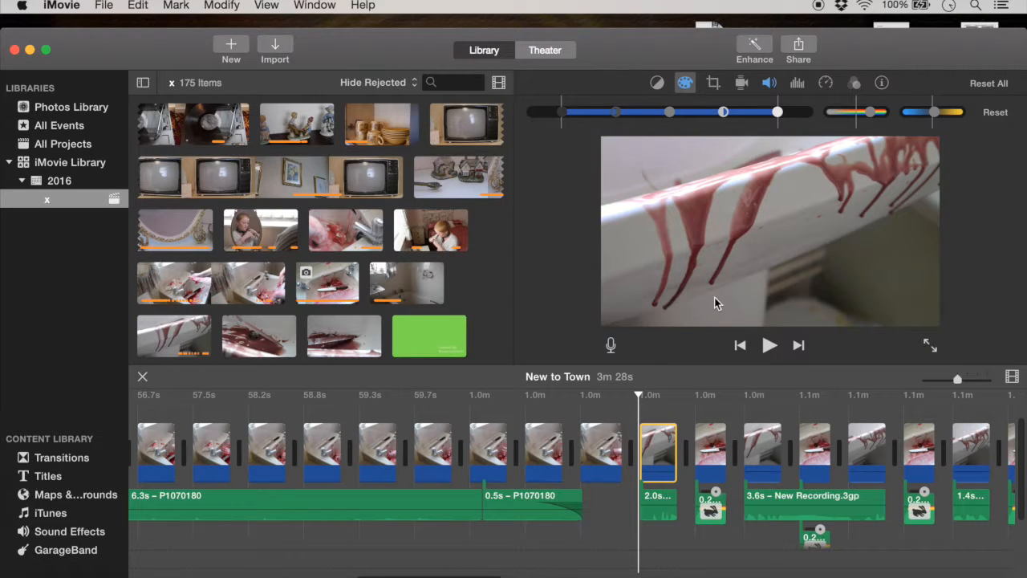
pyautogui.click(770, 347)
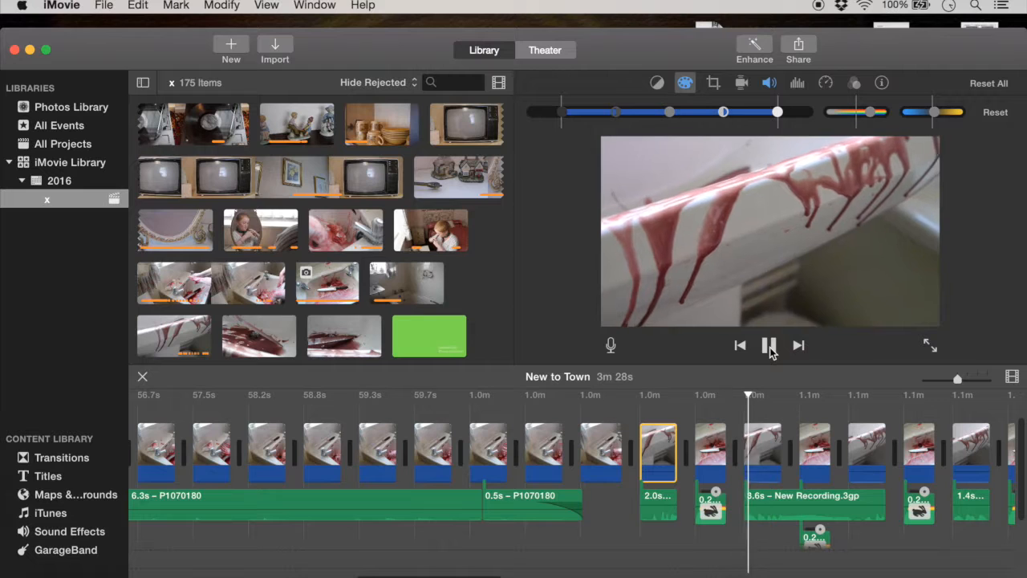
pyautogui.click(771, 347)
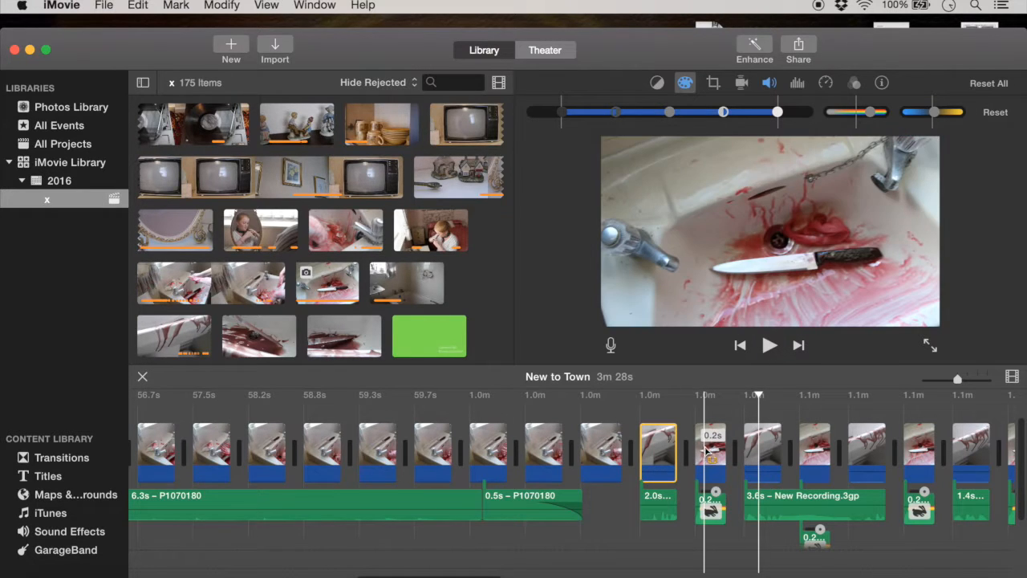
pyautogui.click(707, 448)
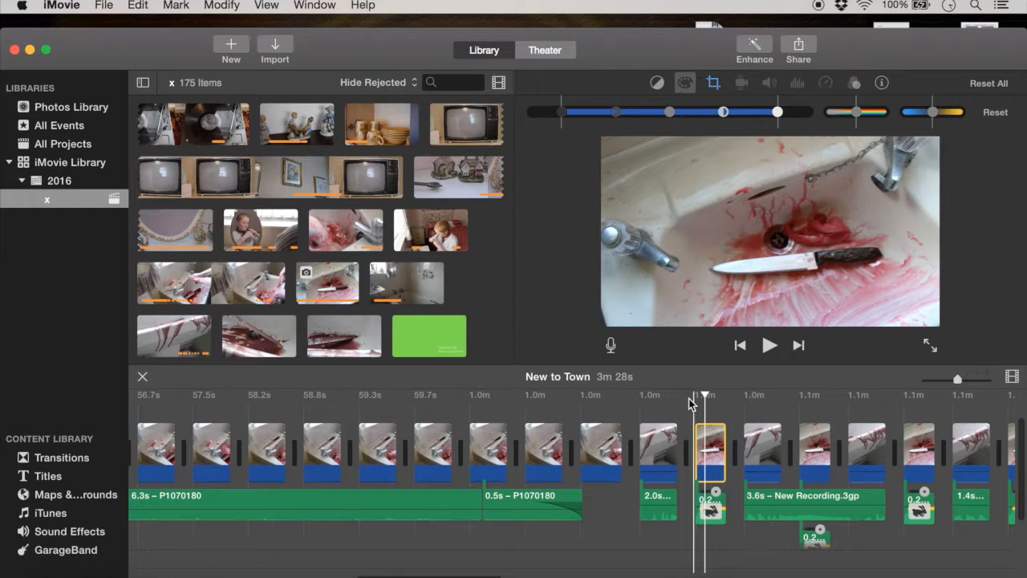
pyautogui.click(720, 501)
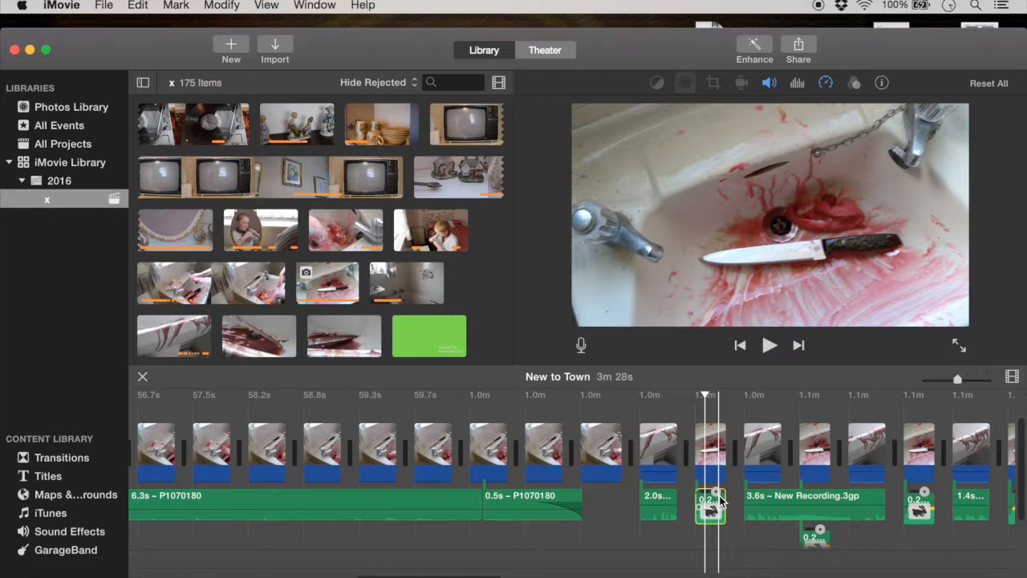
# Step: Select the first blood-drip clip and play the project from near its end into the following clips
pyautogui.click(652, 449)
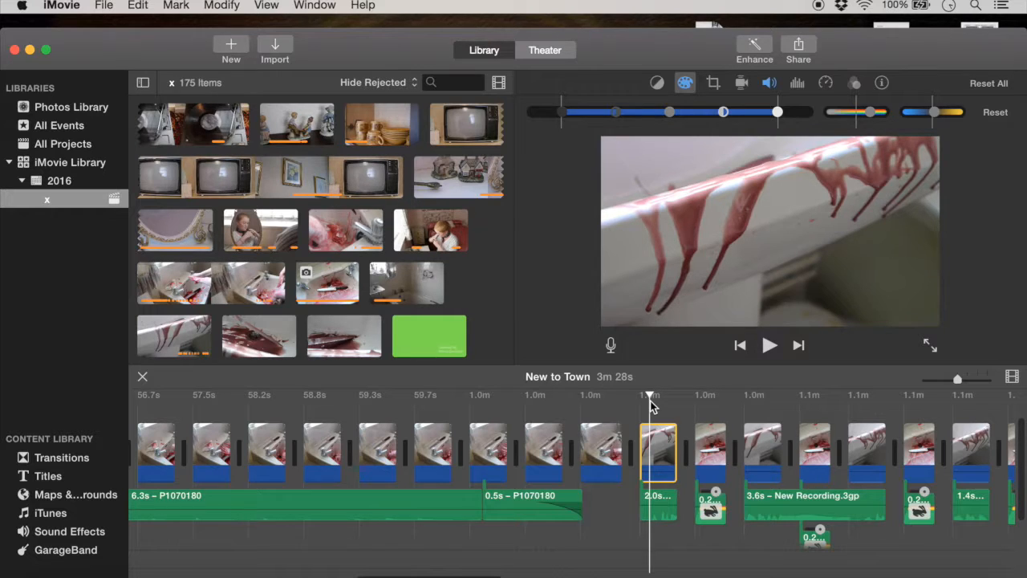
pyautogui.click(671, 408)
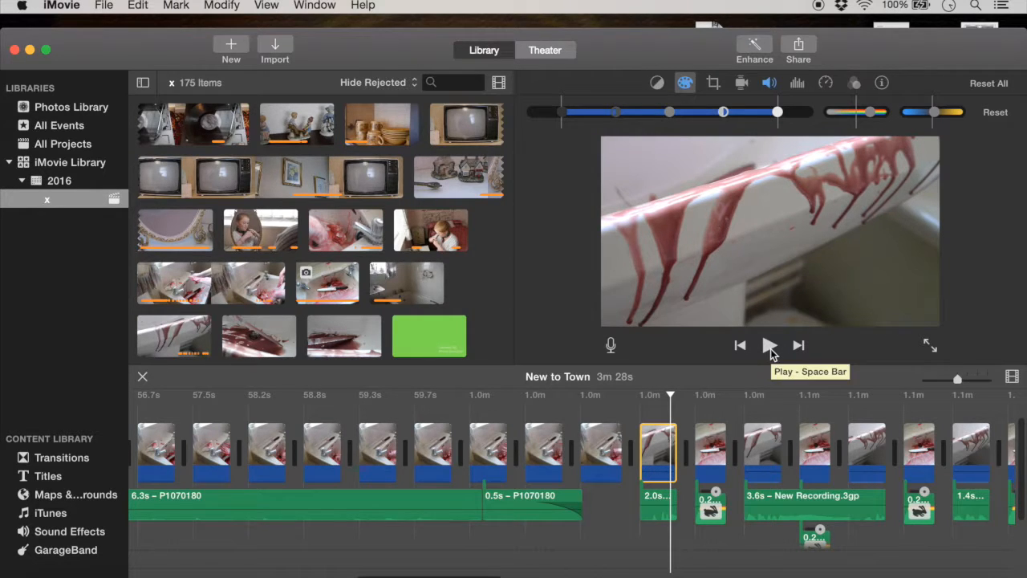
pyautogui.click(769, 345)
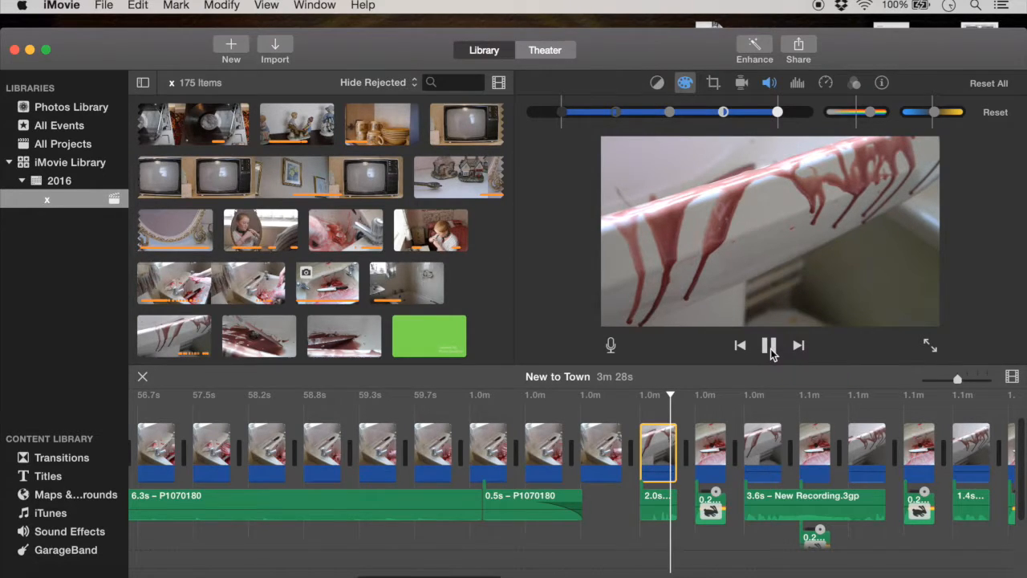
pyautogui.click(769, 345)
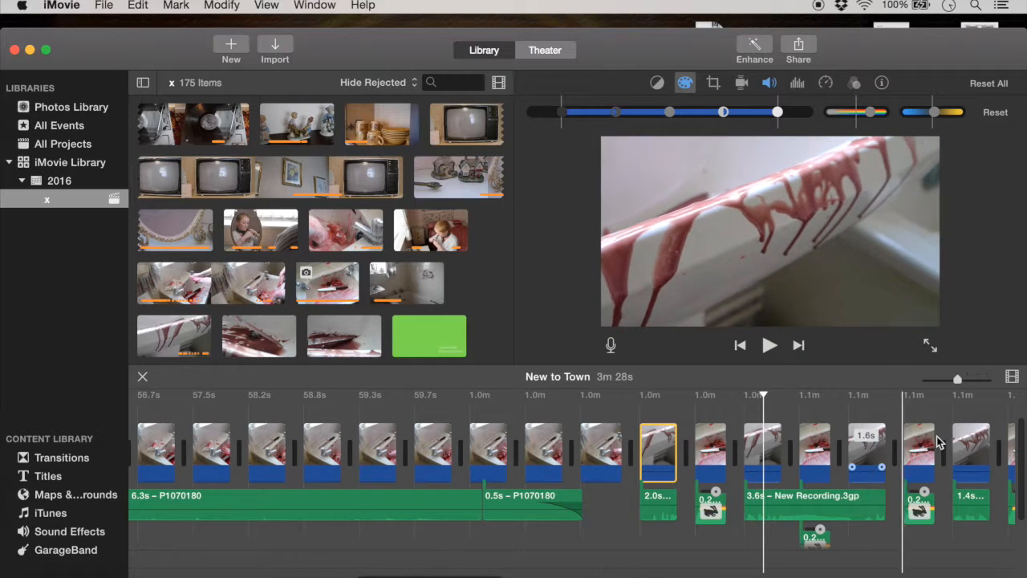
# Step: Play the bathtub clip that follows the alternating drip and knife clips, above the 4.6s New Recording.3gp audio
pyautogui.hscroll(8, 923, 444)
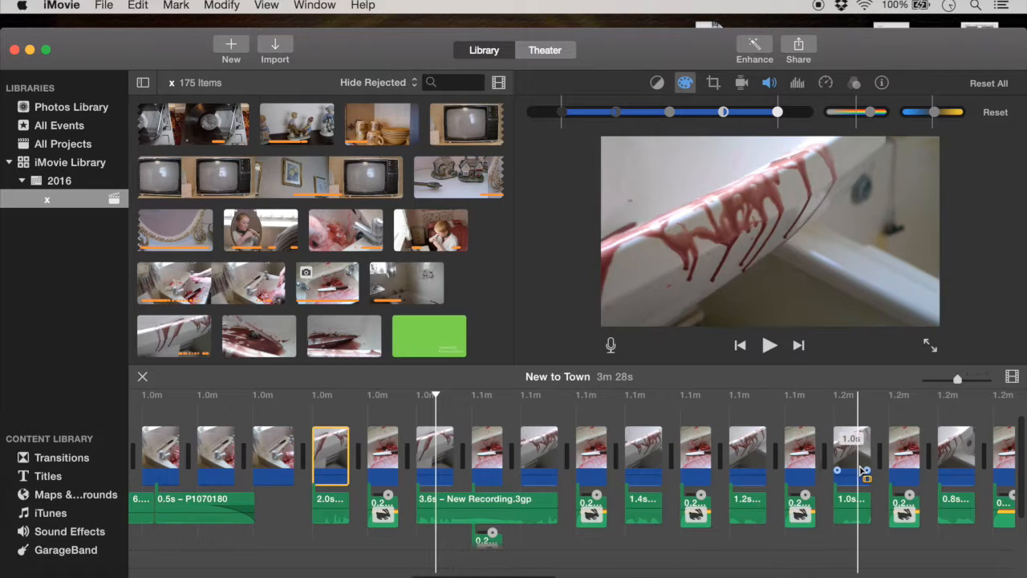
pyautogui.hscroll(5, 863, 472)
pyautogui.hscroll(8, 912, 453)
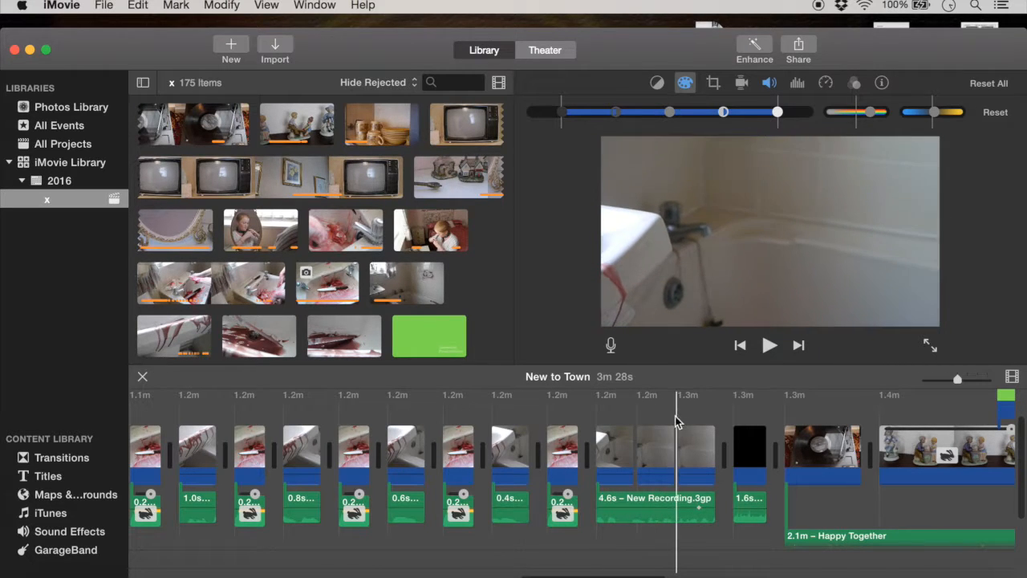
pyautogui.click(602, 438)
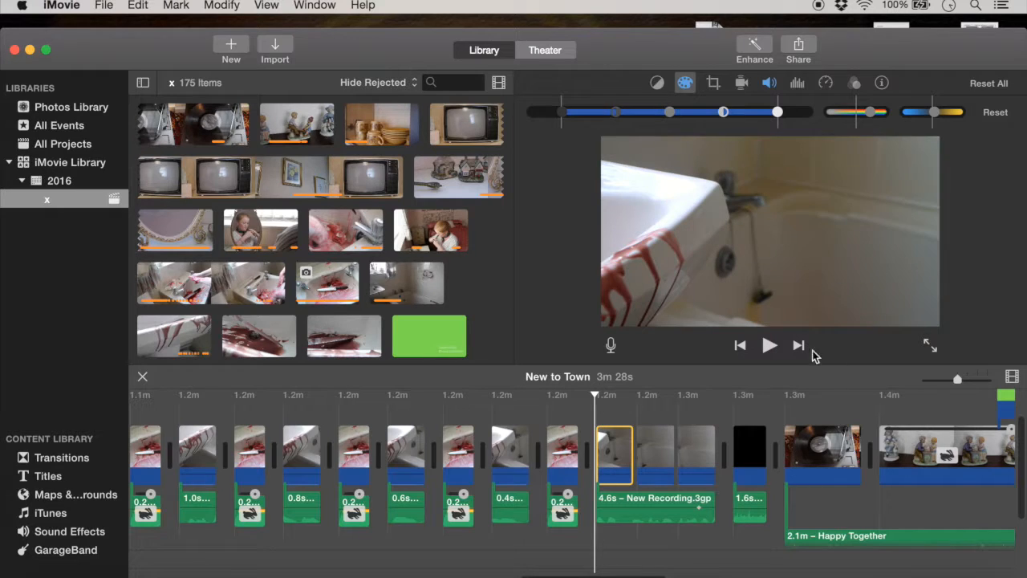
pyautogui.click(771, 345)
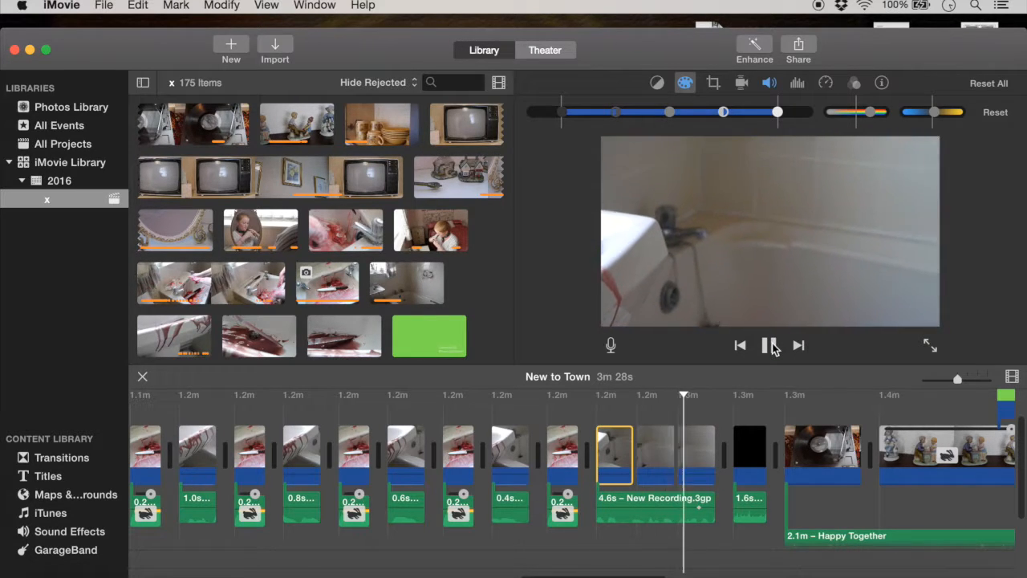
pyautogui.click(772, 347)
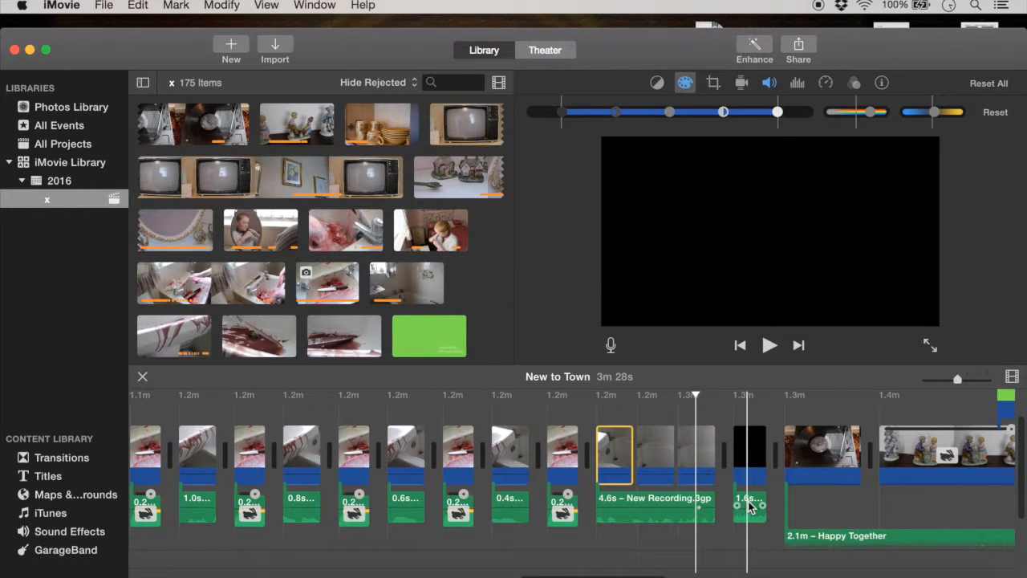
# Step: Select the black clip's attached sound, and play twice from the start of the black clip
pyautogui.click(750, 504)
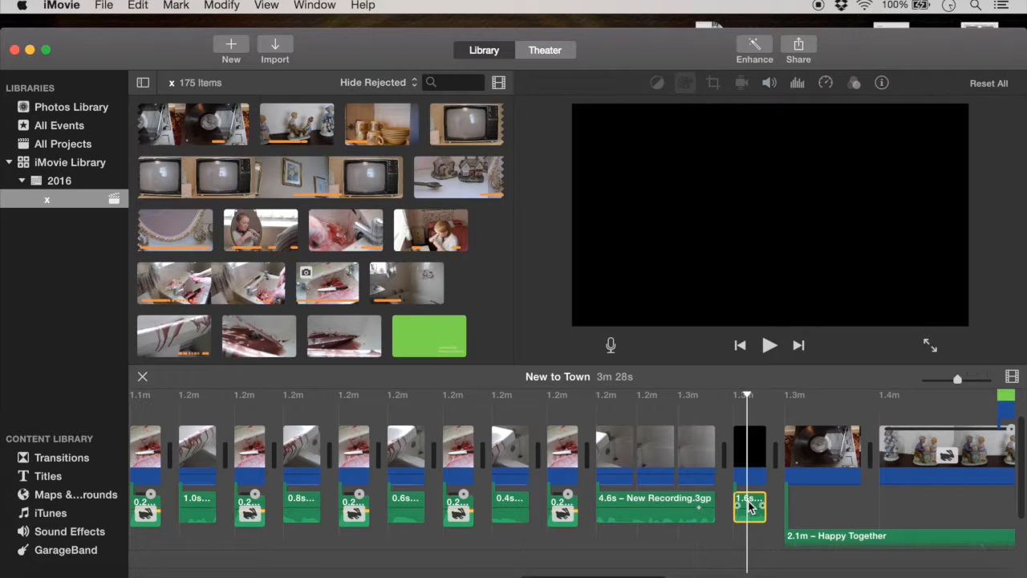
pyautogui.click(733, 430)
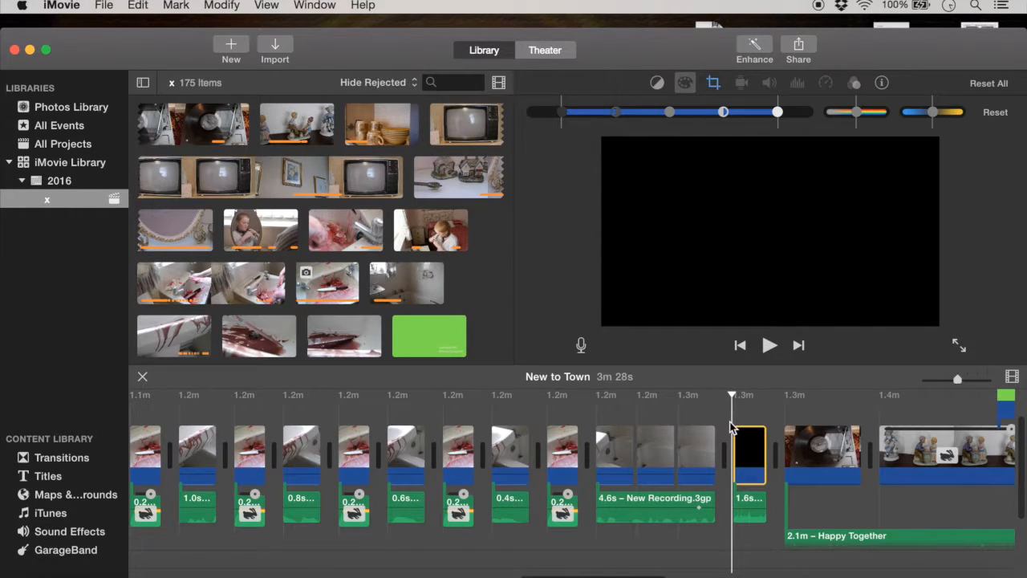
pyautogui.click(768, 346)
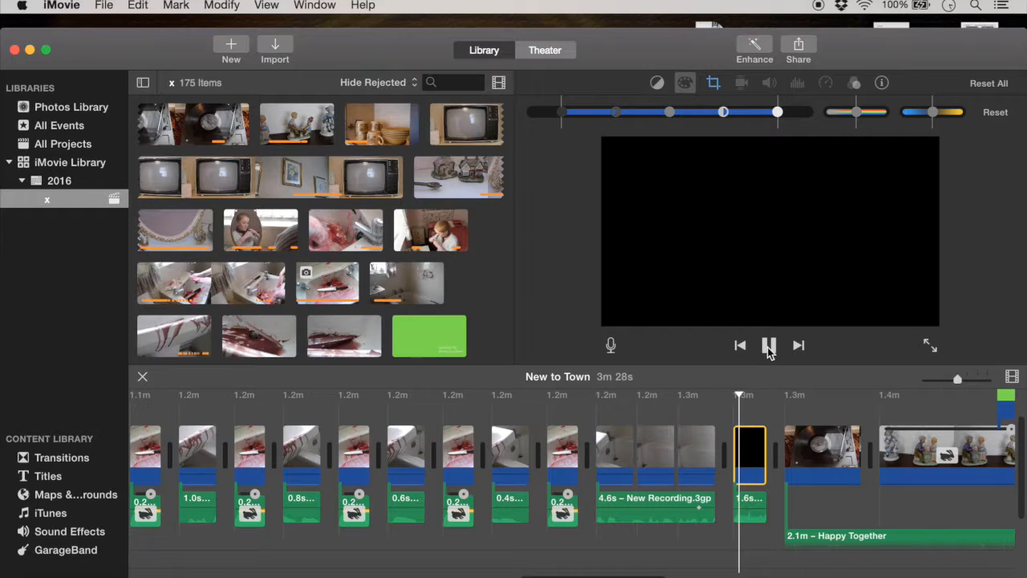
pyautogui.click(768, 346)
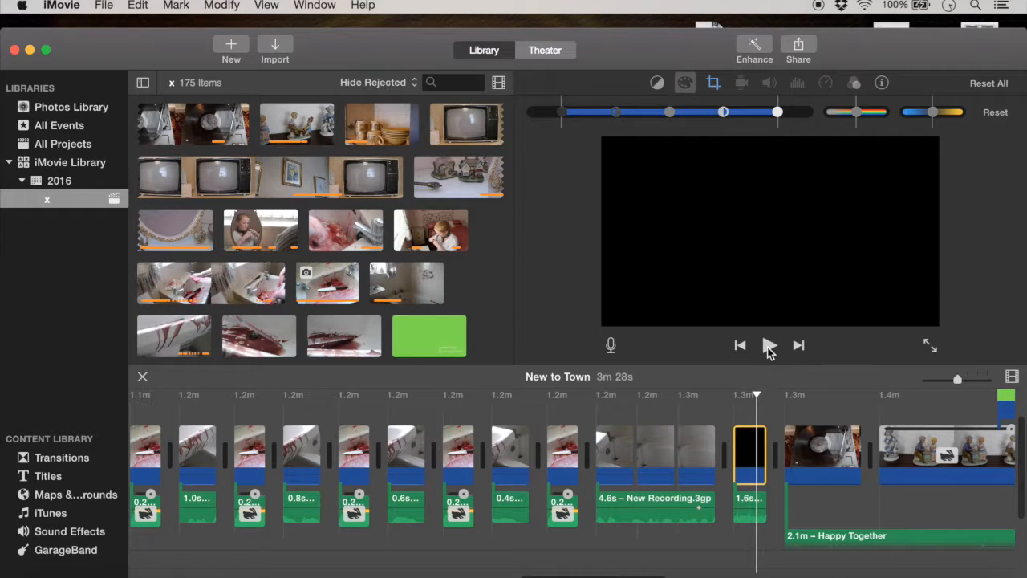
pyautogui.click(729, 399)
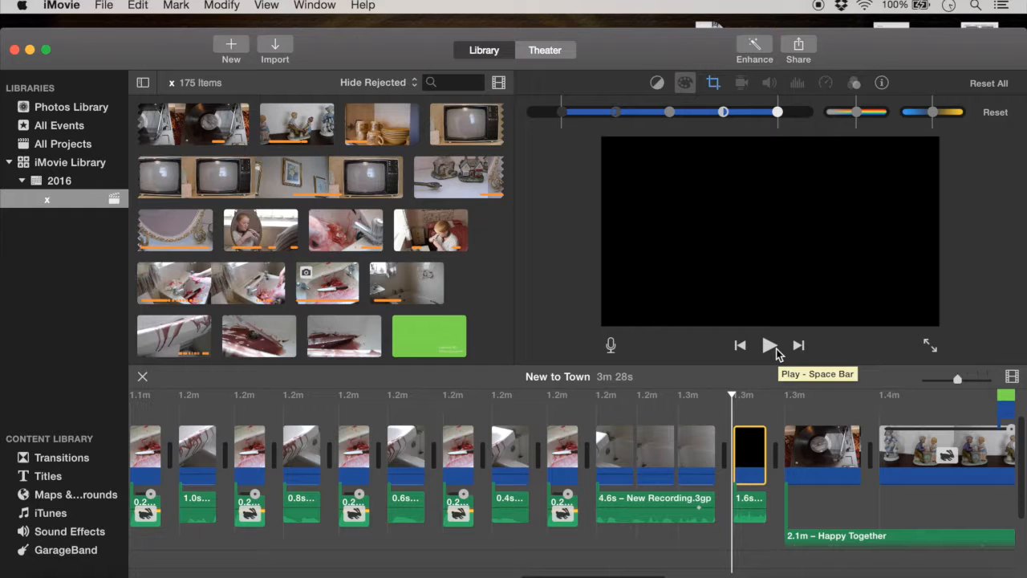
pyautogui.click(775, 349)
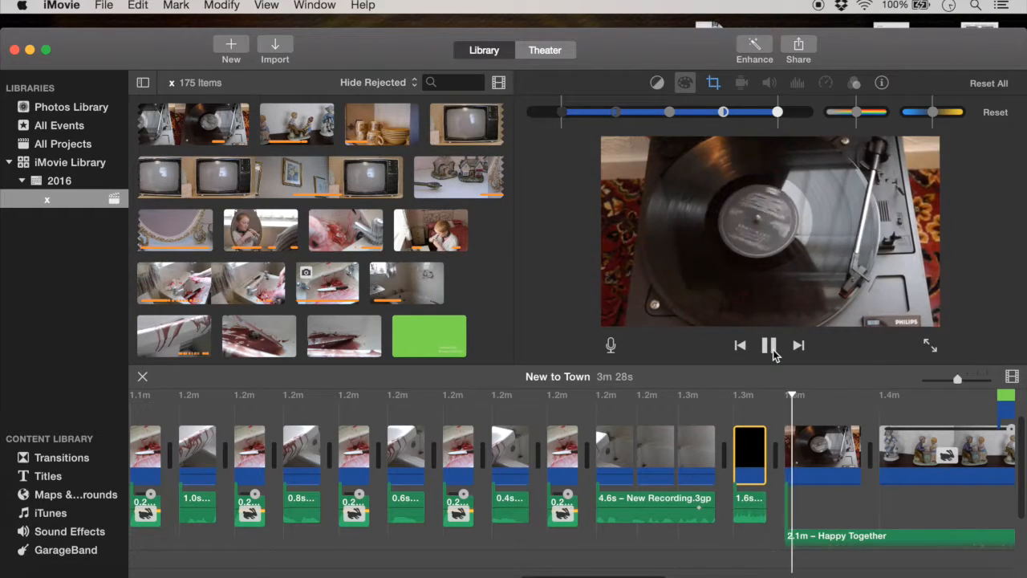
pyautogui.click(771, 347)
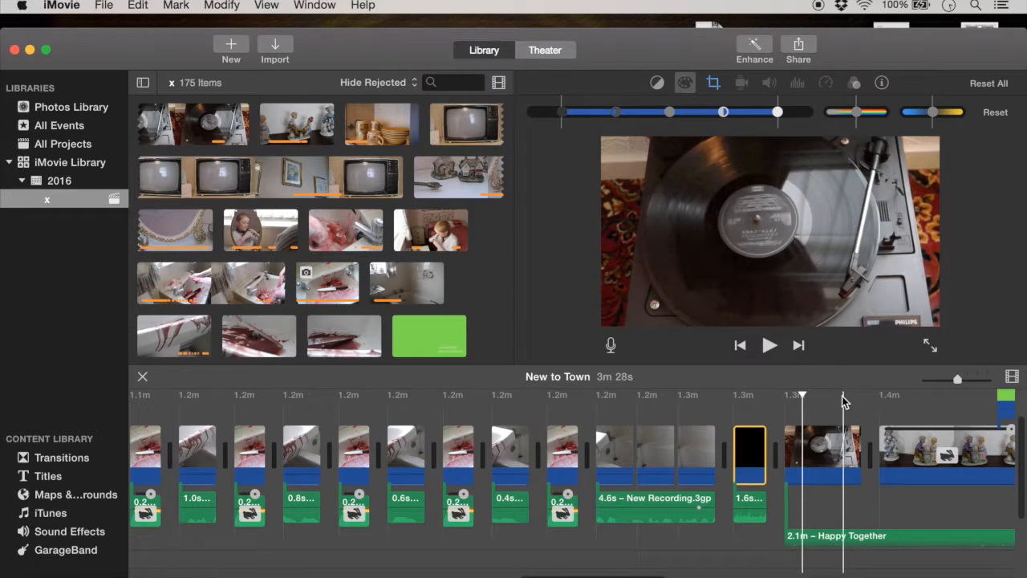
# Step: Inspect the crop settings of the black clip and the color correction of the sped-up figurines clip
pyautogui.click(715, 84)
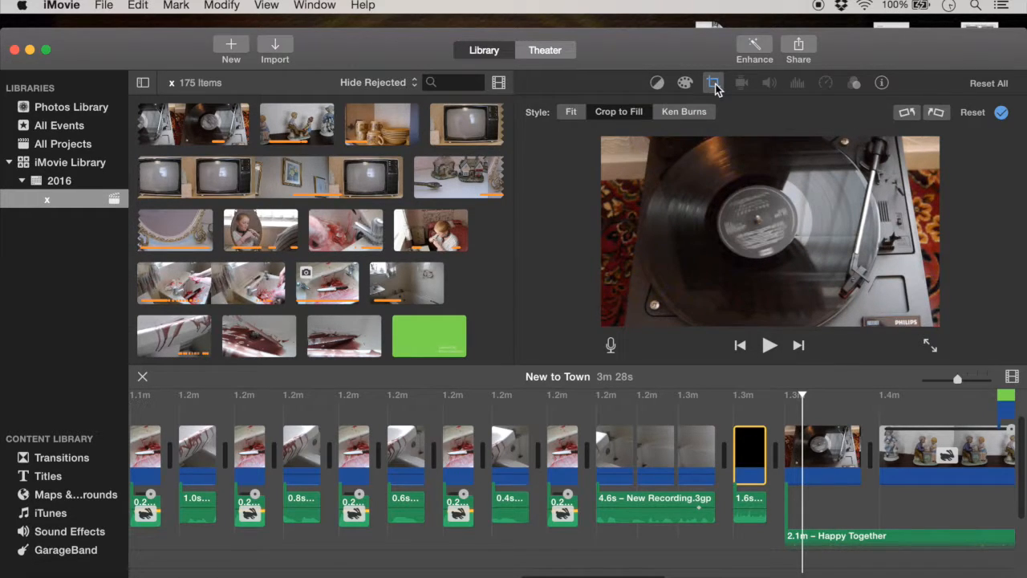
pyautogui.click(829, 416)
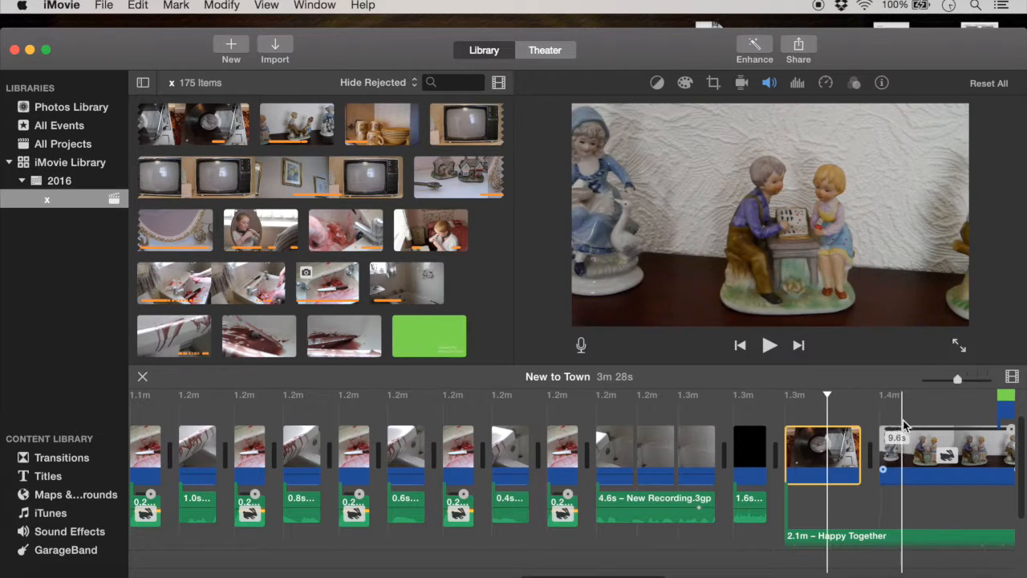
pyautogui.hscroll(4, 899, 433)
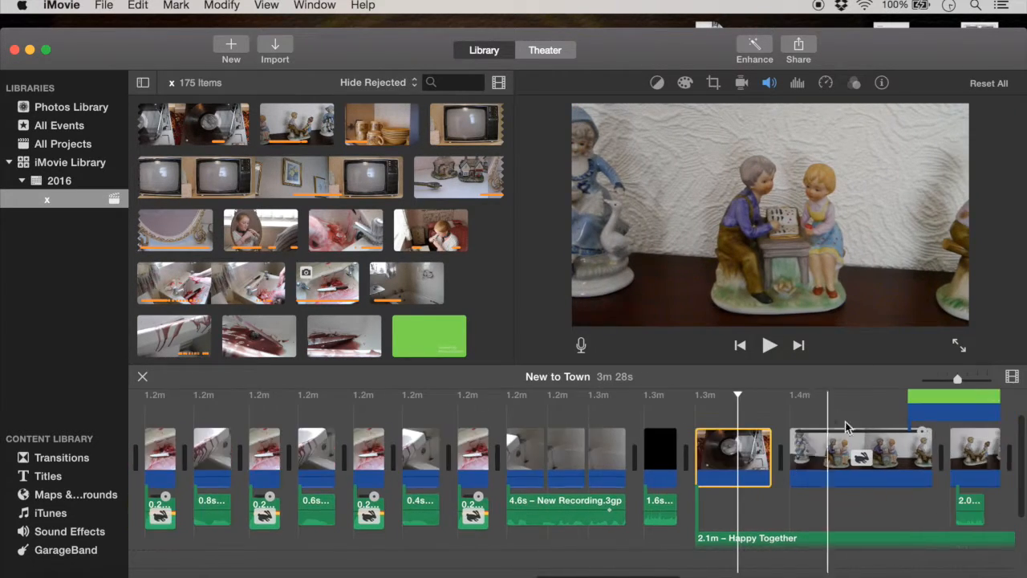
pyautogui.click(797, 408)
pyautogui.click(684, 85)
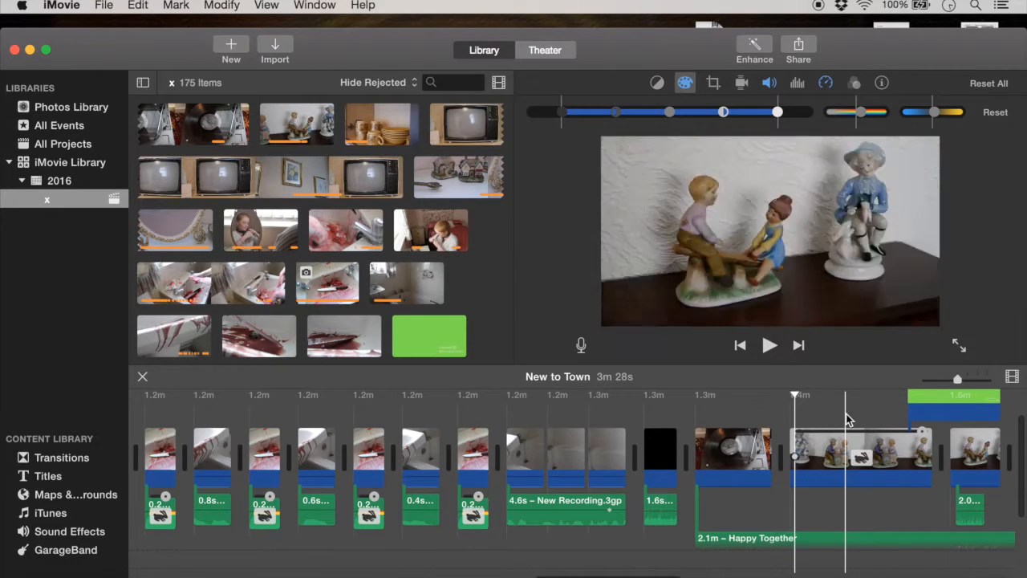
# Step: Play the project from late in the sped-up figurines clip through the first green-screen title overlay
pyautogui.hscroll(5, 848, 419)
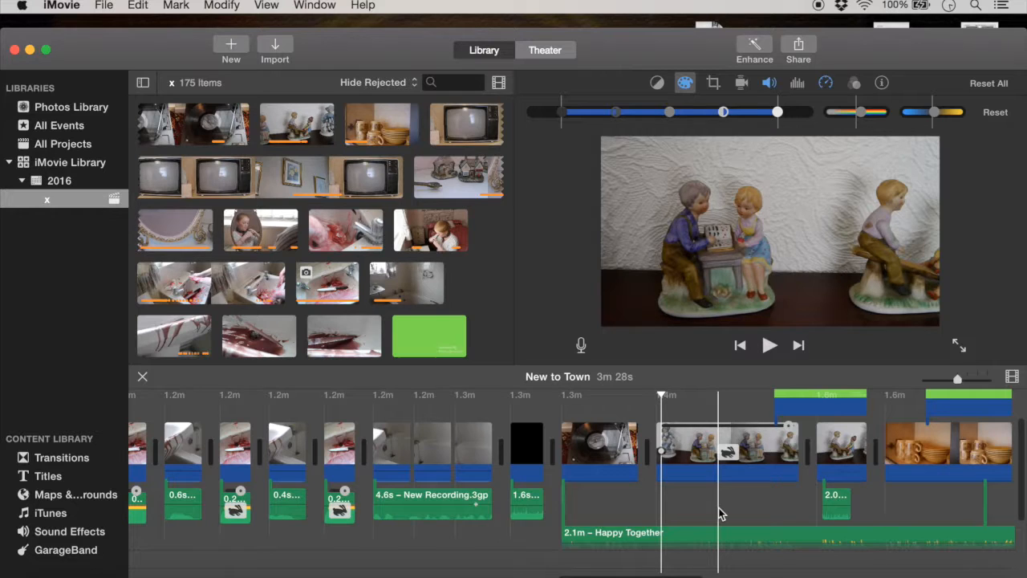
pyautogui.click(754, 411)
pyautogui.scroll(4, 756, 410)
pyautogui.hscroll(2, 754, 410)
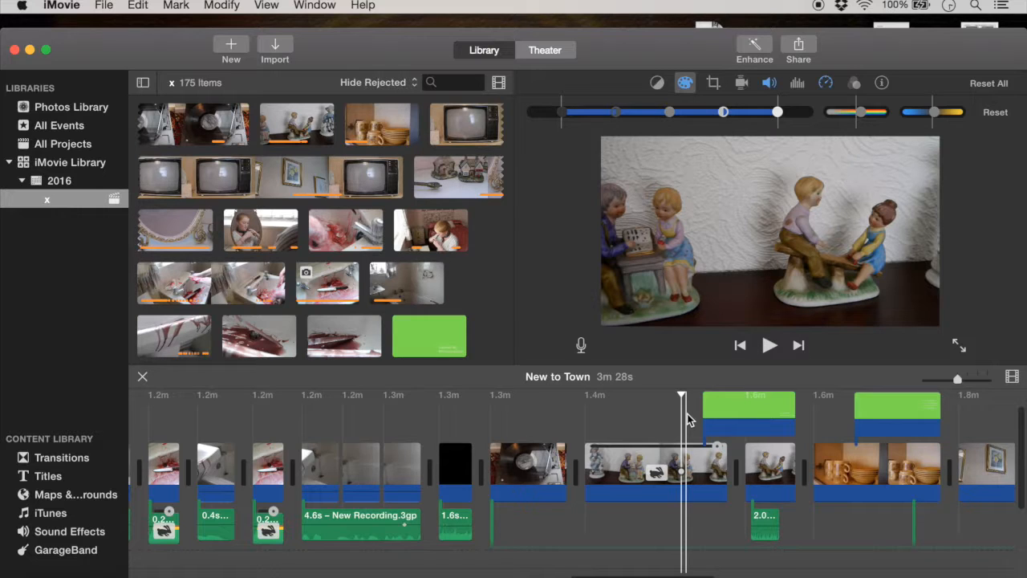
pyautogui.click(690, 417)
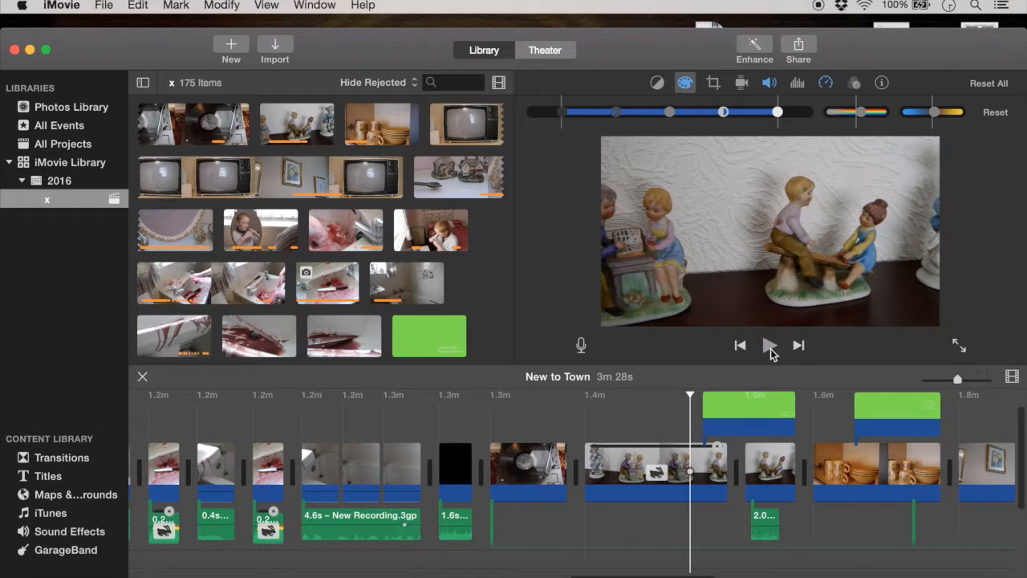
pyautogui.click(770, 347)
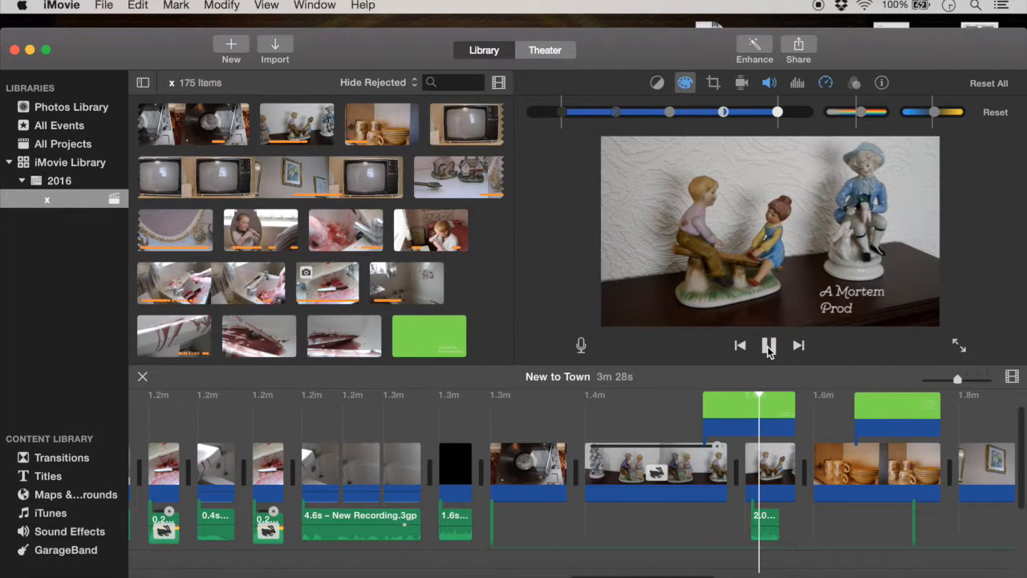
pyautogui.click(769, 345)
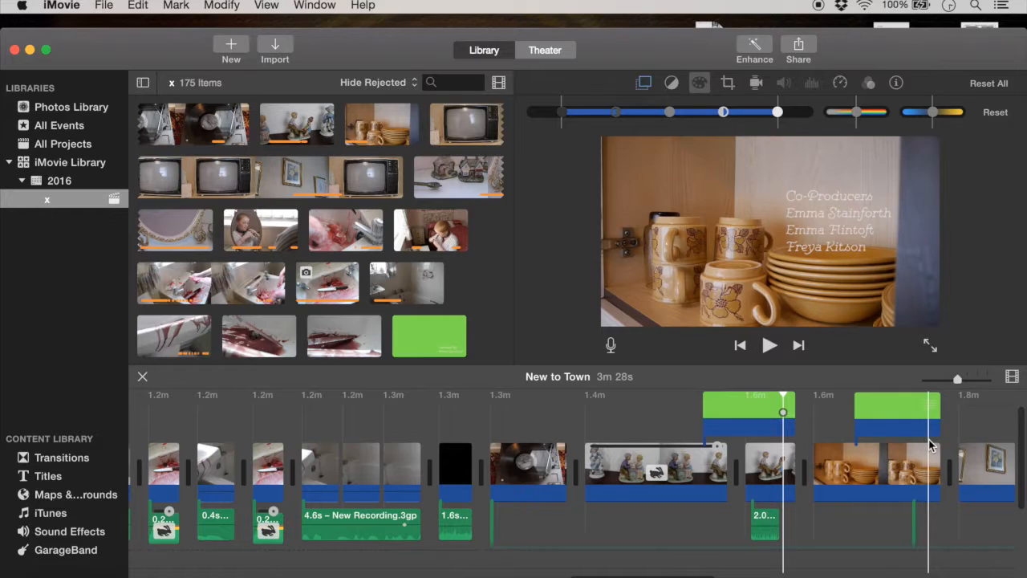
# Step: Select the mugs and plates clip, and the 20.0s clip of picture frames and television
pyautogui.hscroll(2, 931, 457)
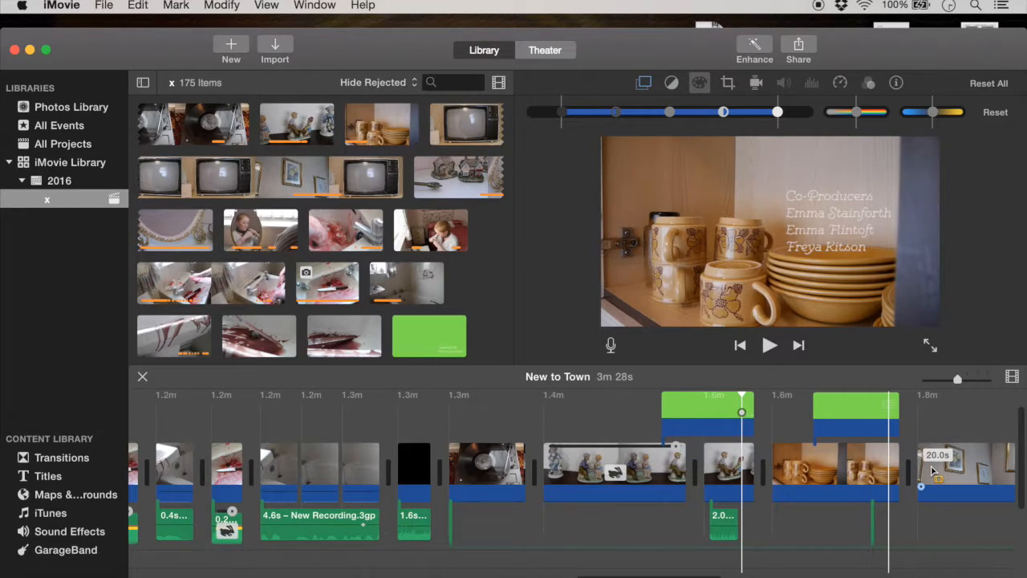
pyautogui.hscroll(5, 903, 519)
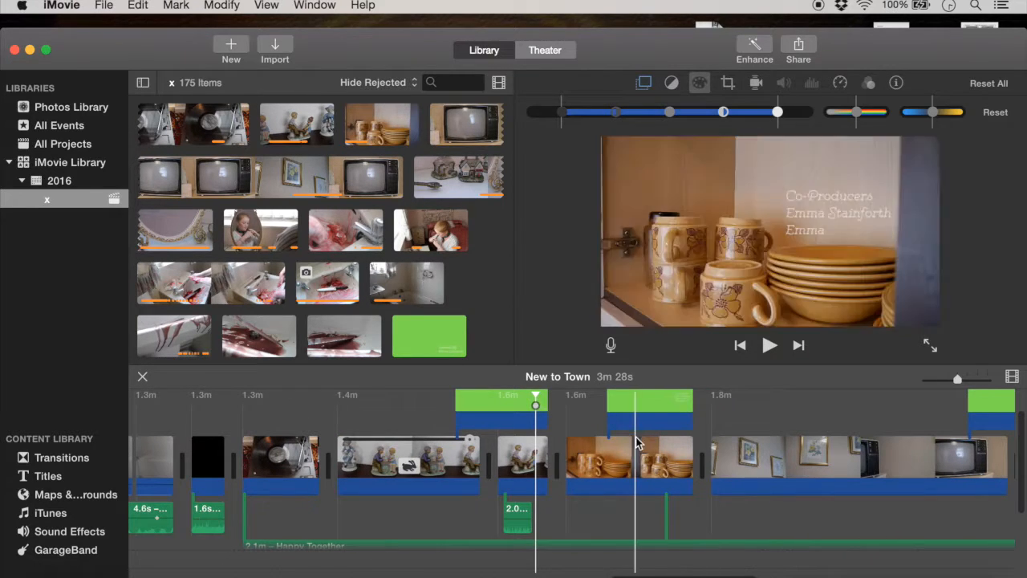
pyautogui.click(615, 468)
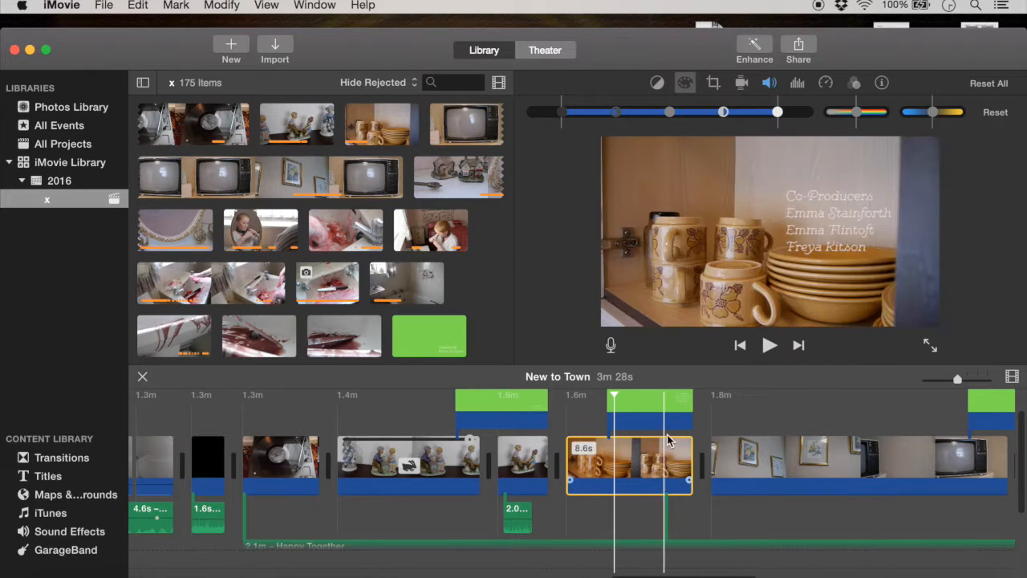
pyautogui.click(788, 461)
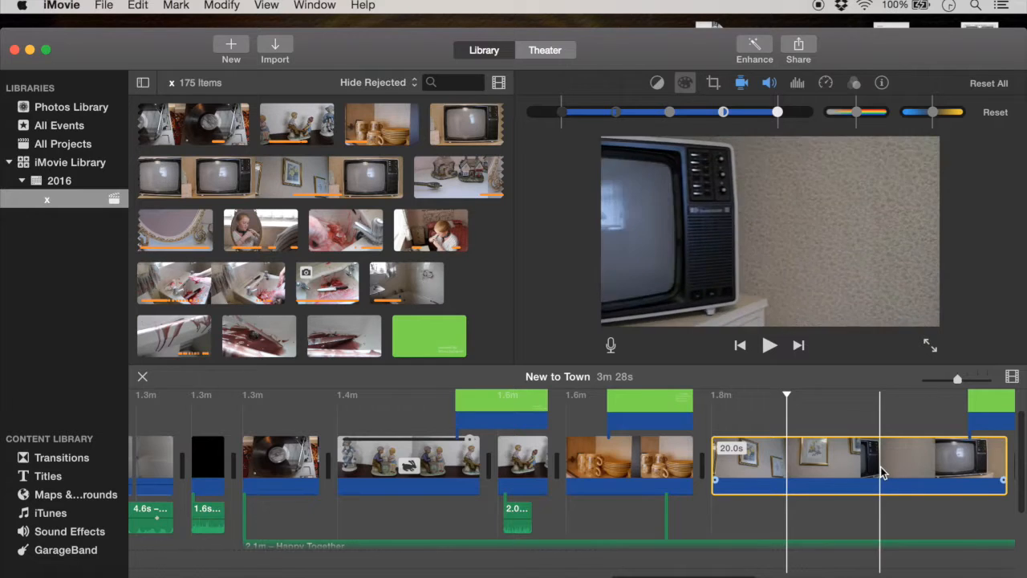
# Step: Examine the Happy Together track and the typewriter sounds attached beneath the television credits clip
pyautogui.hscroll(-1, 881, 466)
pyautogui.hscroll(5, 880, 467)
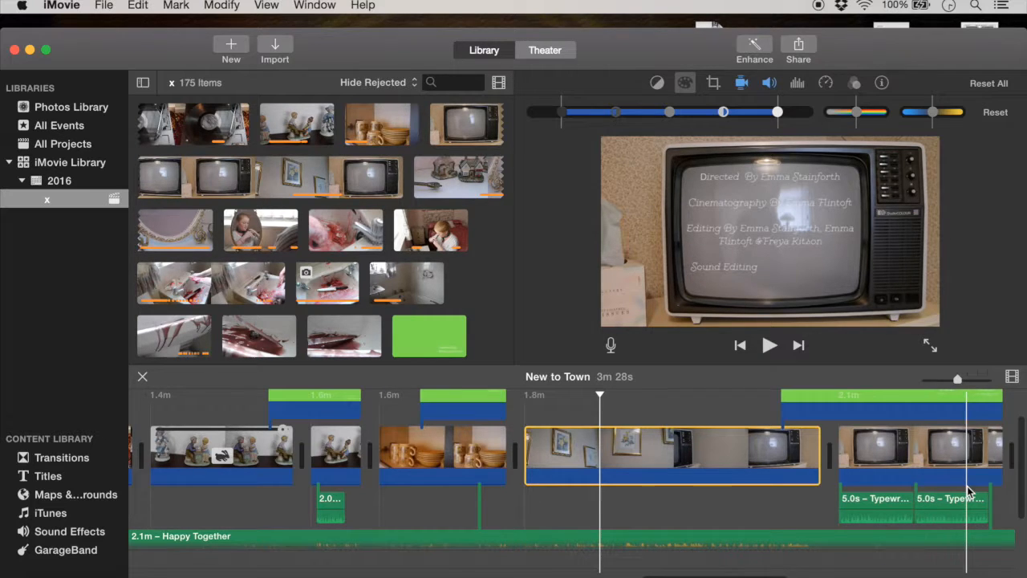
pyautogui.hscroll(5, 894, 523)
pyautogui.scroll(-3, 895, 523)
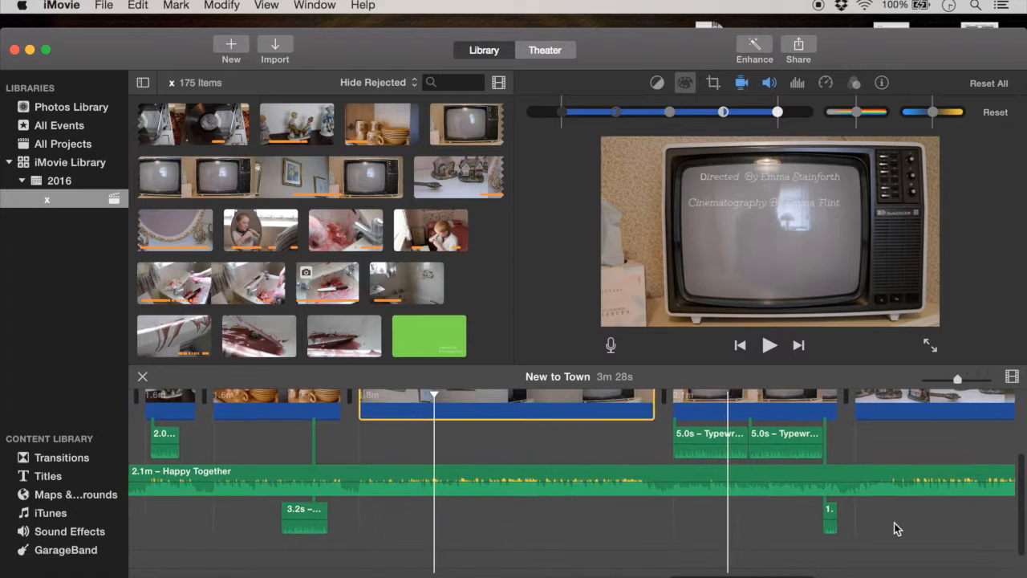
# Step: Preview the end of the 20.0s picture frames clip, and select the 11.0s television credits clip
pyautogui.scroll(2, 894, 528)
pyautogui.hscroll(2, 894, 528)
pyautogui.click(558, 423)
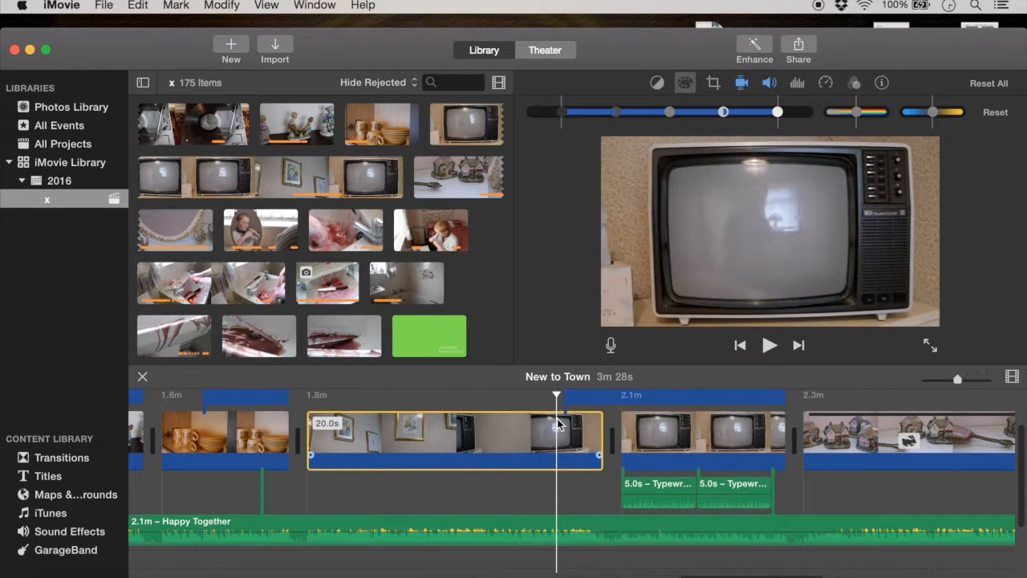
pyautogui.click(700, 434)
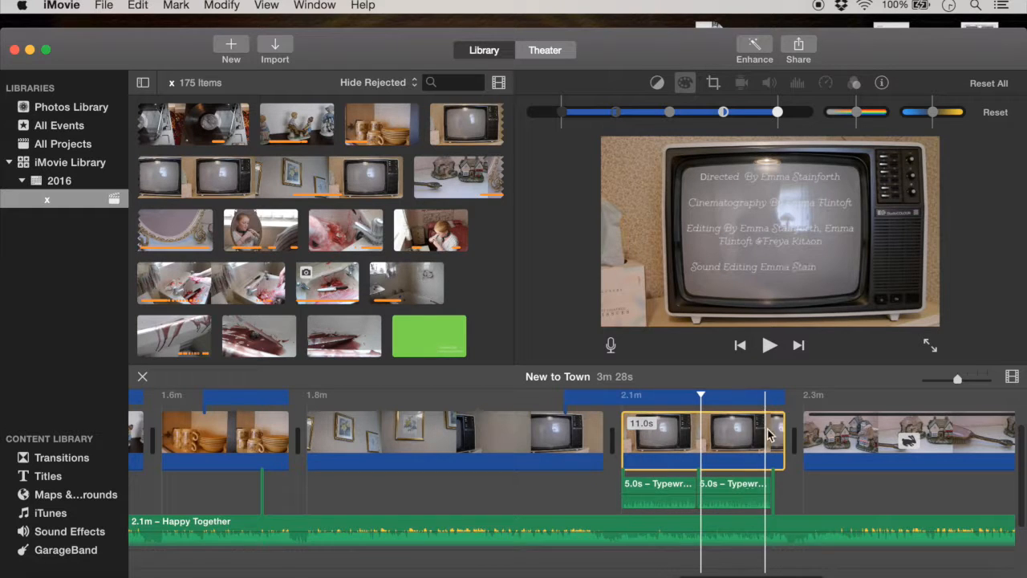
# Step: Select the sped-up 31.3s clip of ornamental houses and dressing-table items for inspection
pyautogui.hscroll(10, 651, 441)
pyautogui.scroll(2, 537, 422)
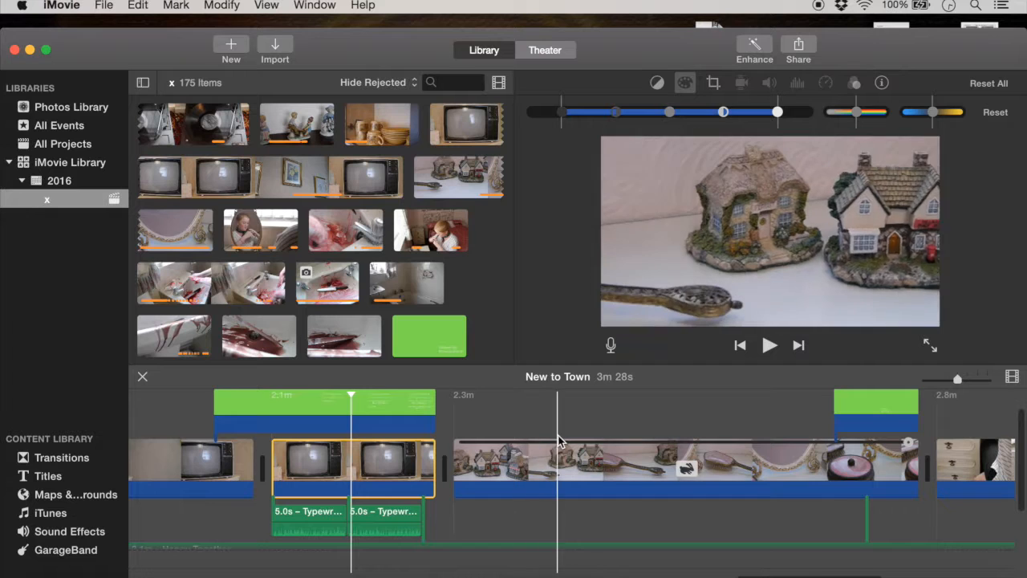
pyautogui.click(534, 454)
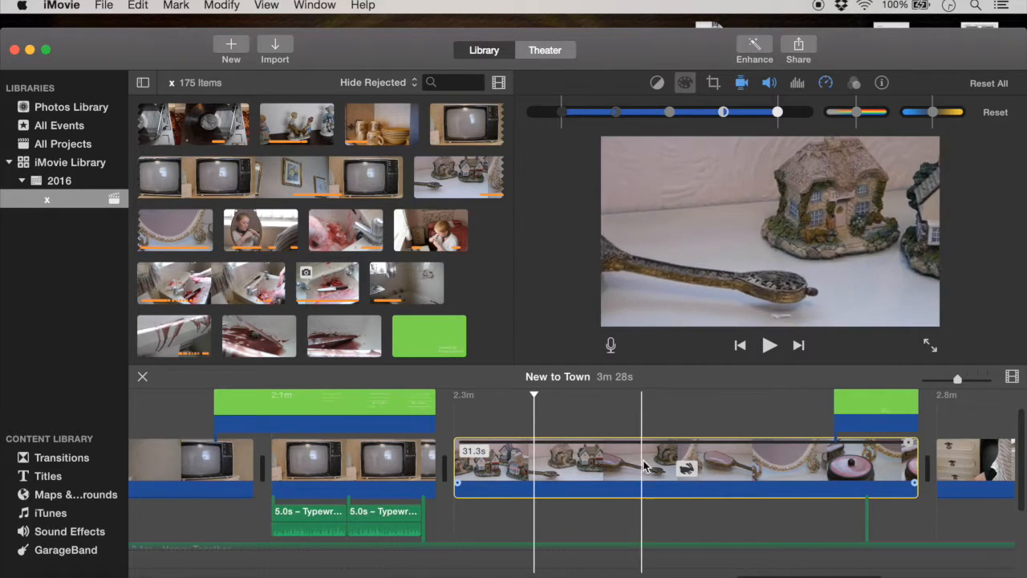
# Step: Show the stabilization settings for the sped-up clip of ornamental houses and dressing-table items
pyautogui.click(761, 459)
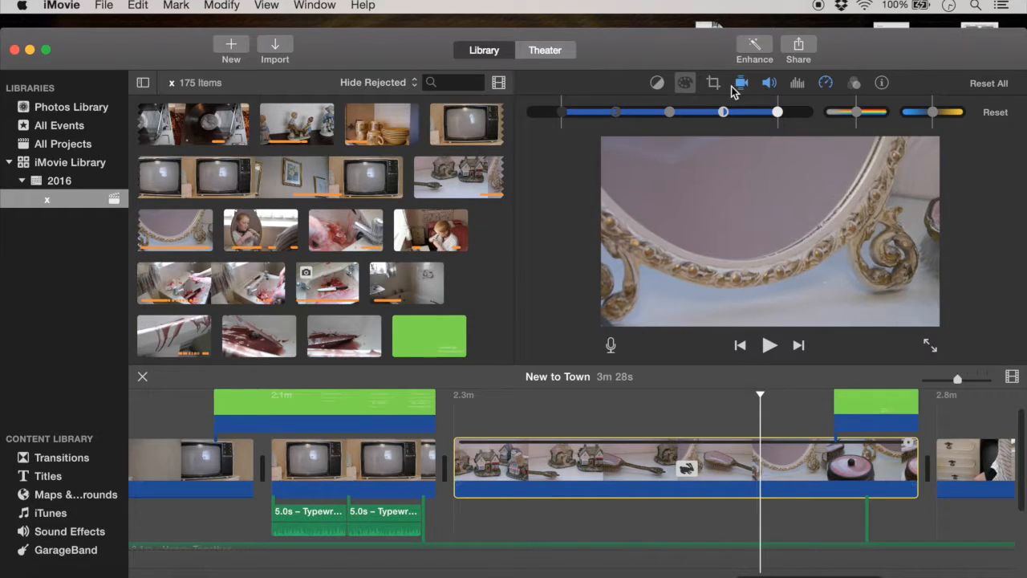
pyautogui.click(743, 83)
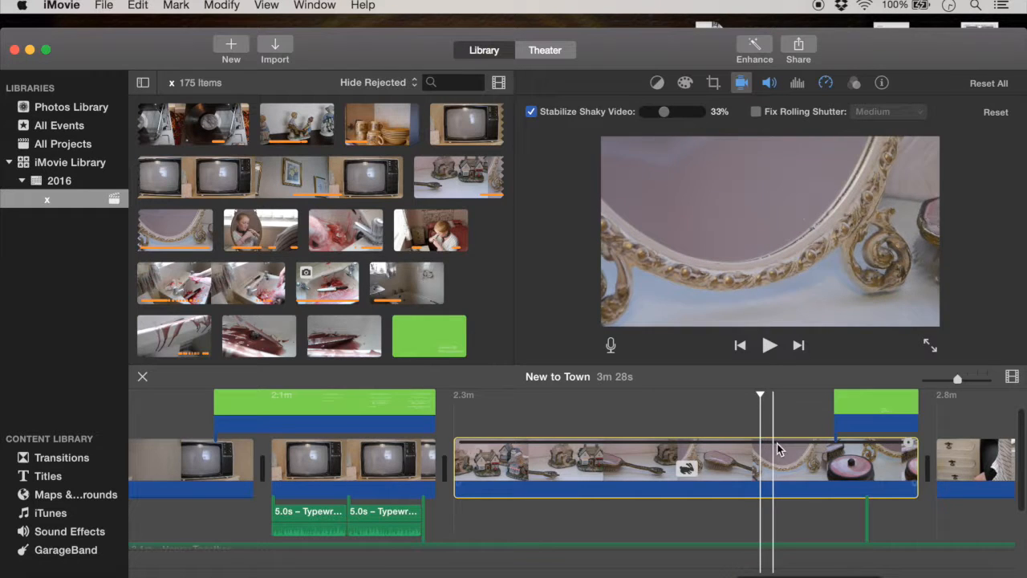
pyautogui.hscroll(5, 777, 443)
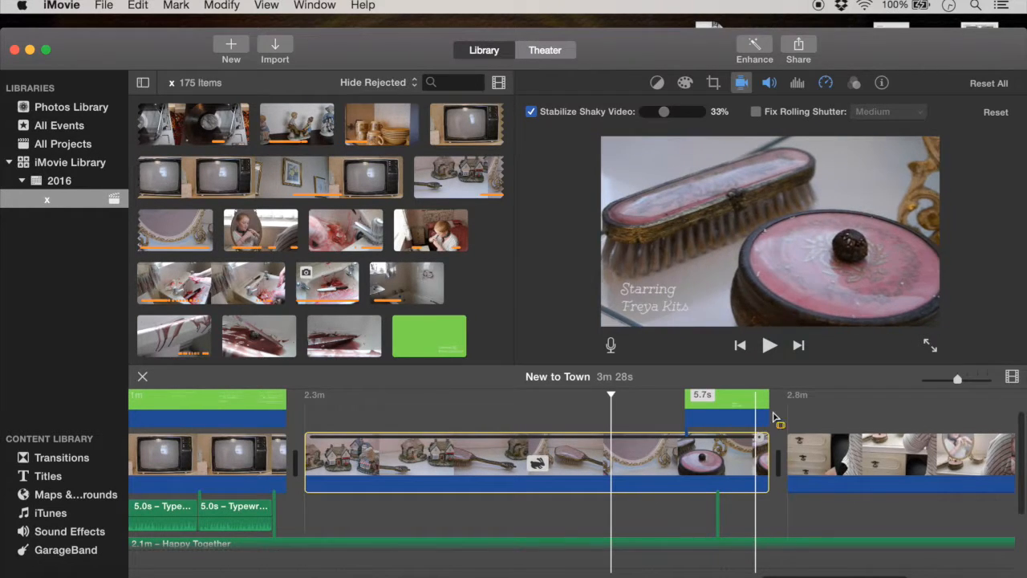
# Step: Select the drawers and mirror clip that follows the dressing-table clip, and show its color correction settings
pyautogui.hscroll(3, 835, 429)
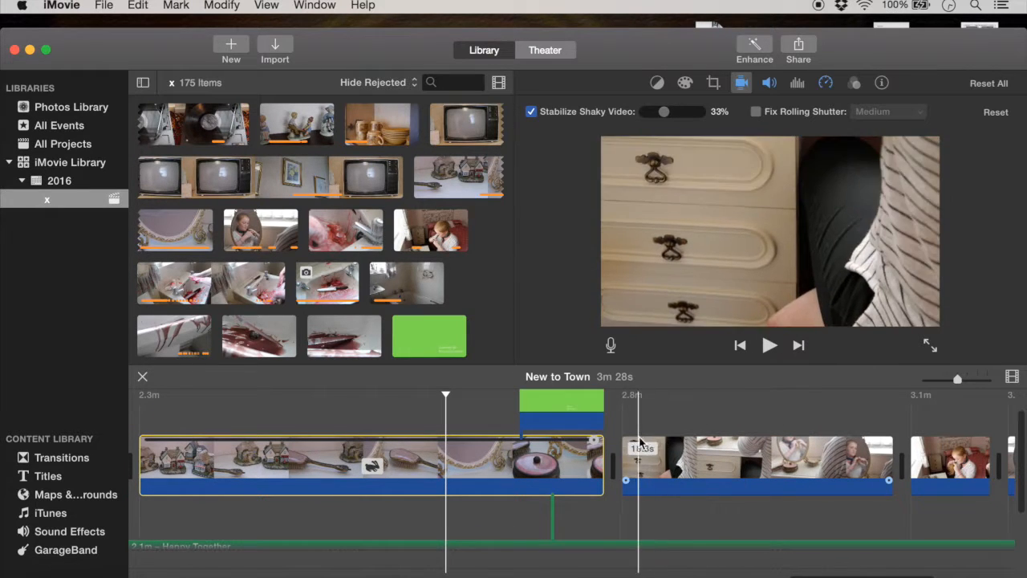
pyautogui.click(644, 453)
pyautogui.click(683, 82)
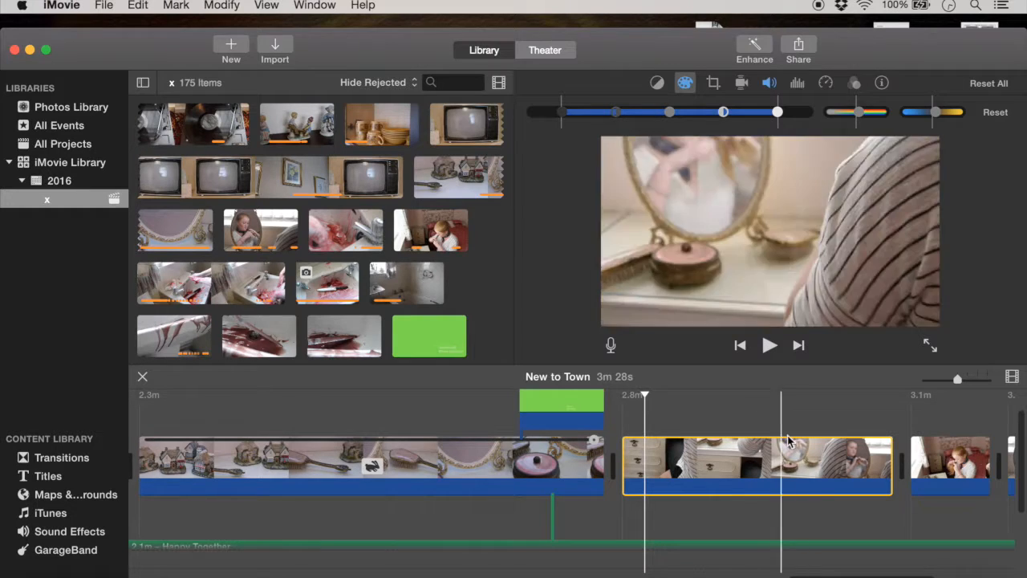
# Step: Preview several moments in the drawers and mirror clip, from the dressing table up to the oval mirror reflection
pyautogui.click(818, 418)
pyautogui.click(740, 400)
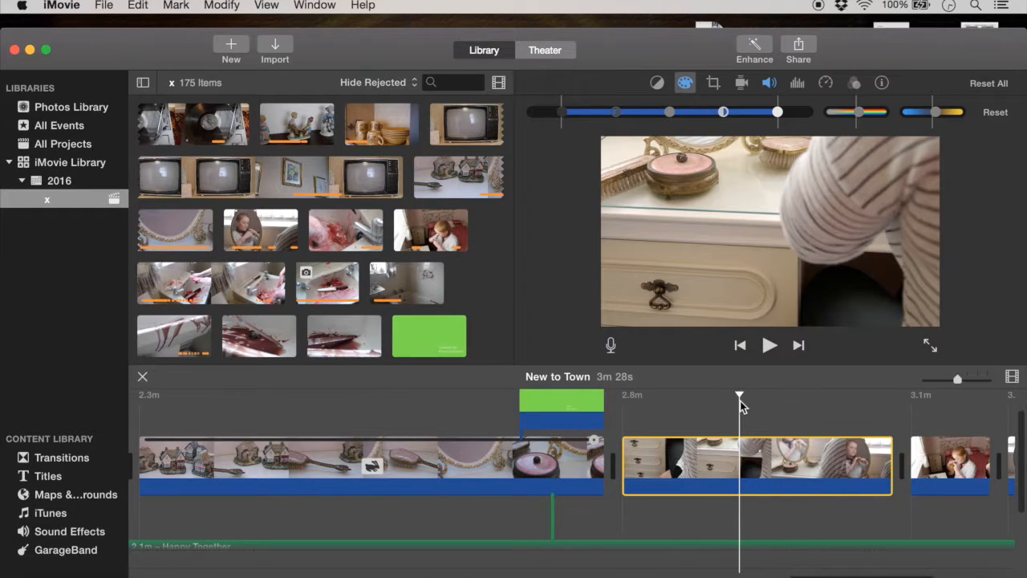
pyautogui.click(855, 419)
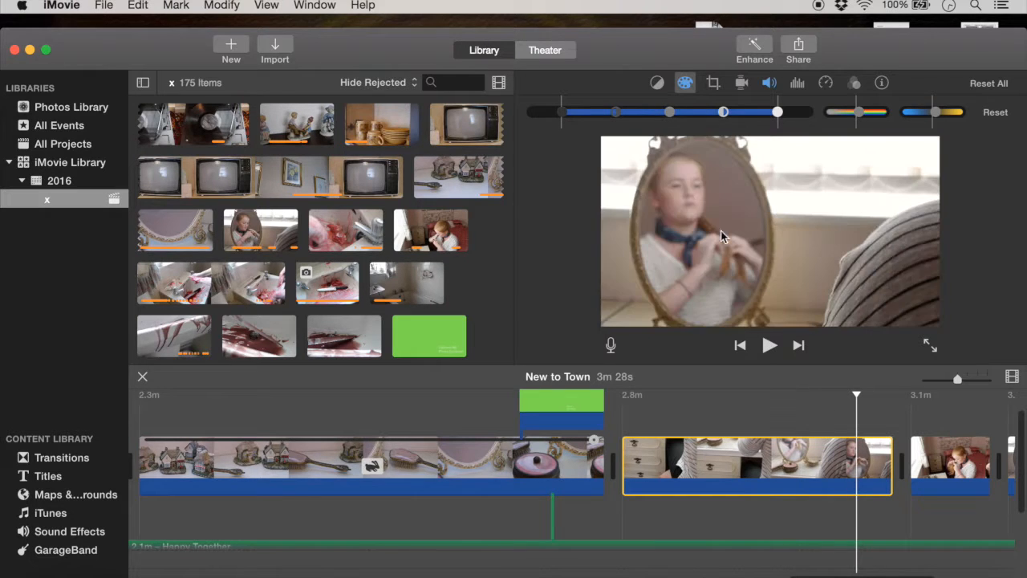
pyautogui.click(881, 413)
pyautogui.click(883, 405)
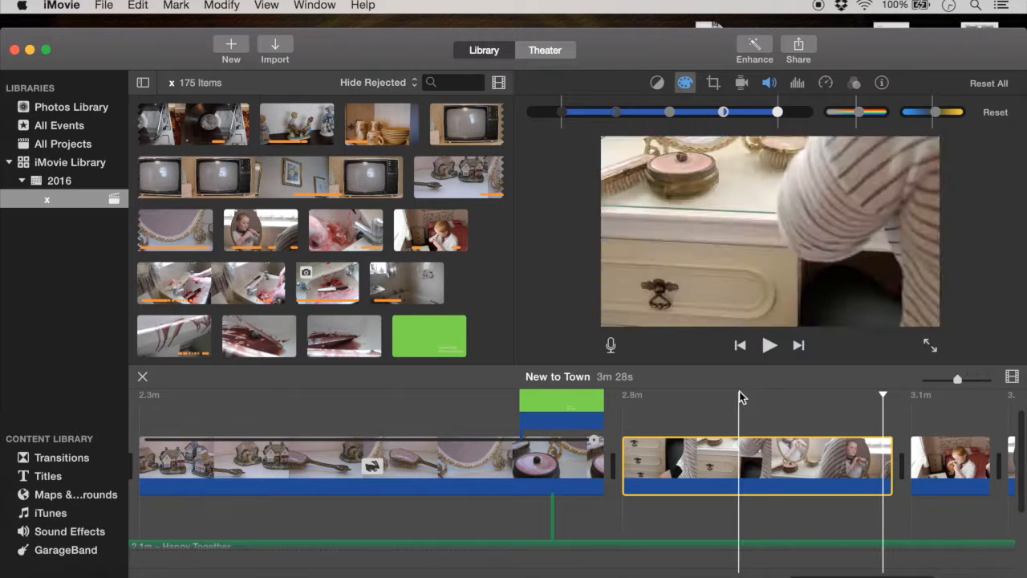
# Step: Select the 5.3s bedroom hair-braiding clip, and the 4.9s mirror reflection clip after it
pyautogui.hscroll(5, 891, 422)
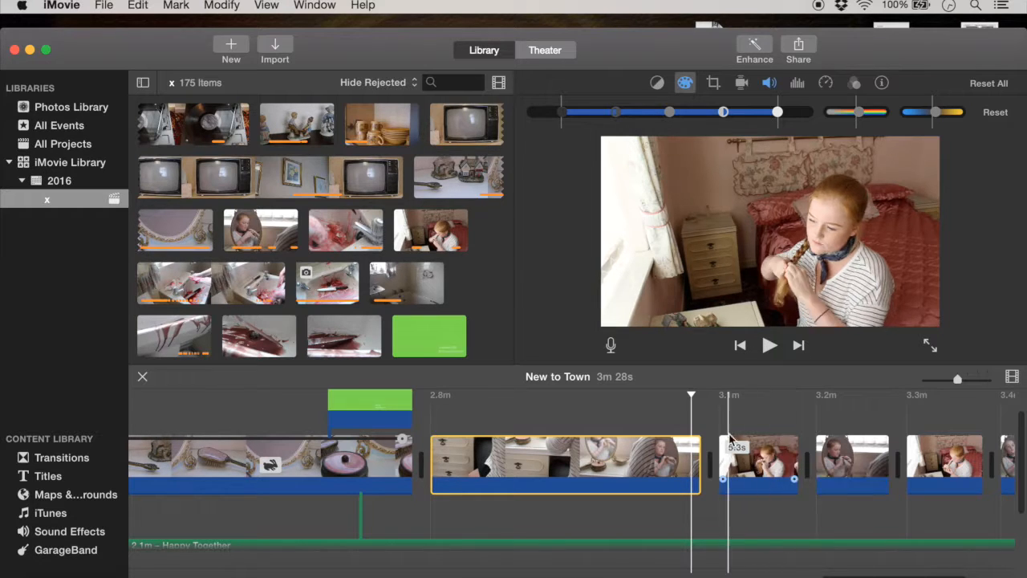
pyautogui.click(762, 463)
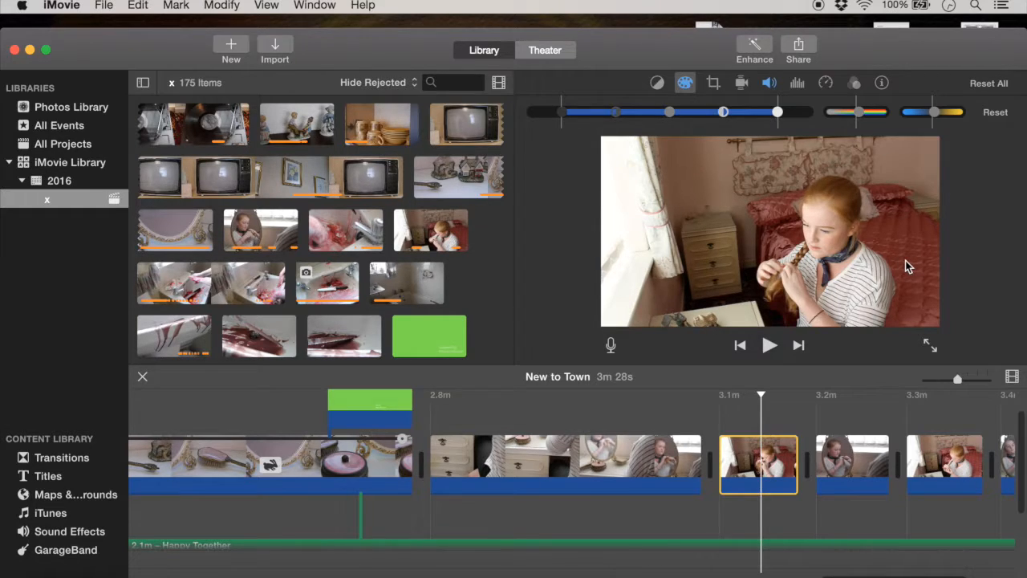
pyautogui.hscroll(-8, 424, 455)
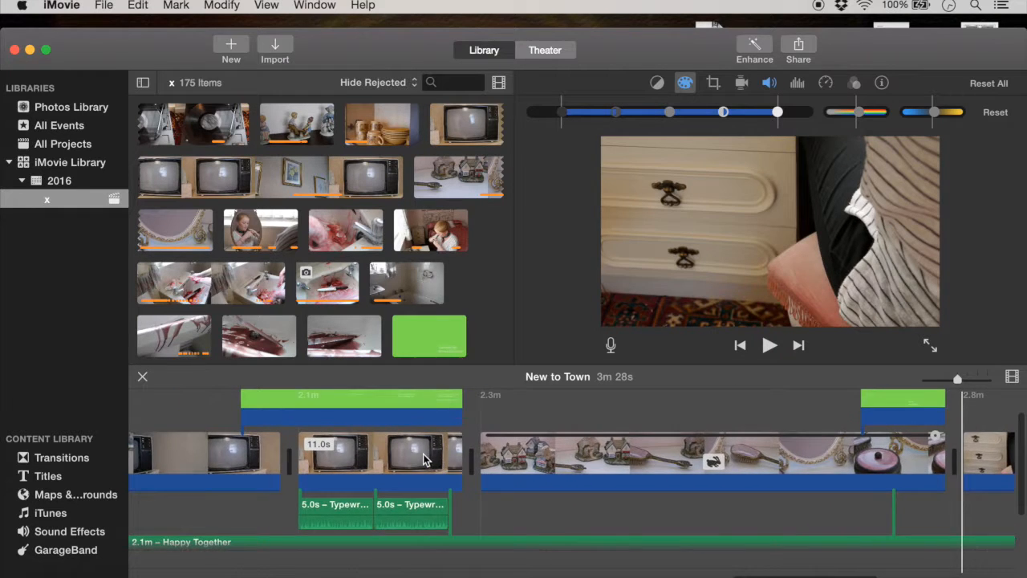
pyautogui.hscroll(10, 424, 455)
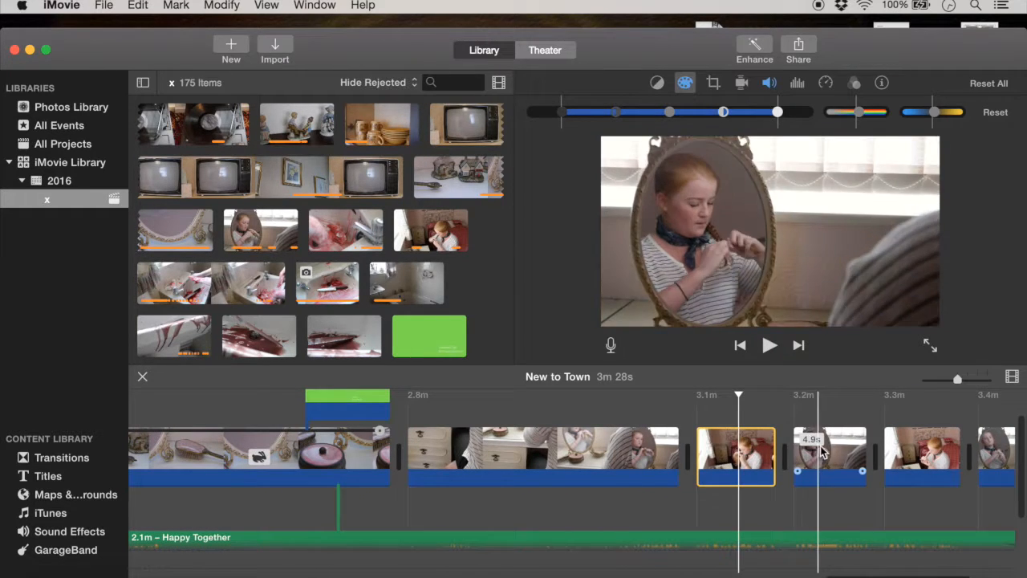
pyautogui.click(853, 458)
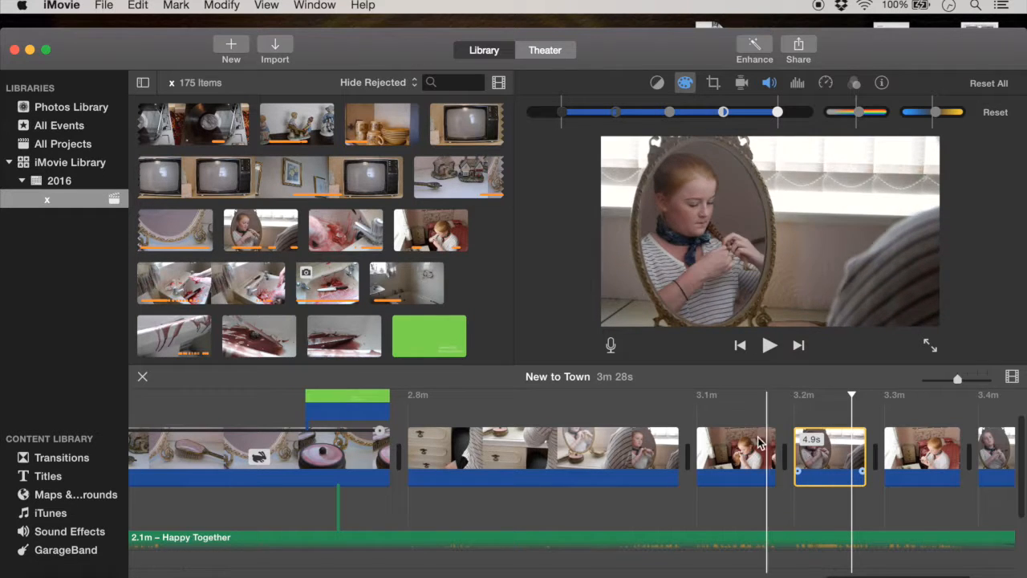
# Step: Examine the Happy Together track and its neighbouring sound effects from the closing mirror clips back to the record player opening
pyautogui.hscroll(5, 921, 464)
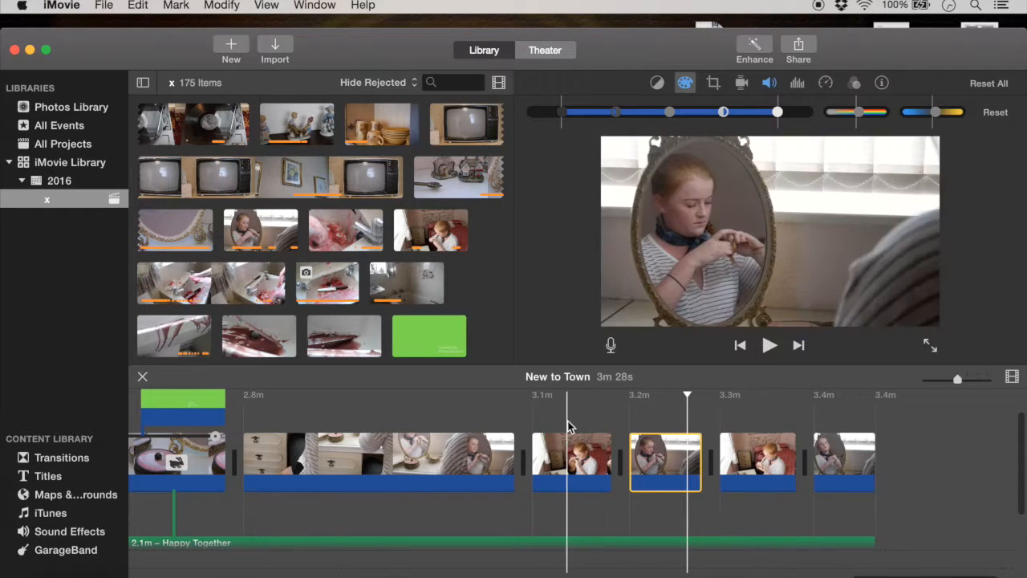
pyautogui.hscroll(-10, 568, 421)
pyautogui.scroll(-3, 568, 421)
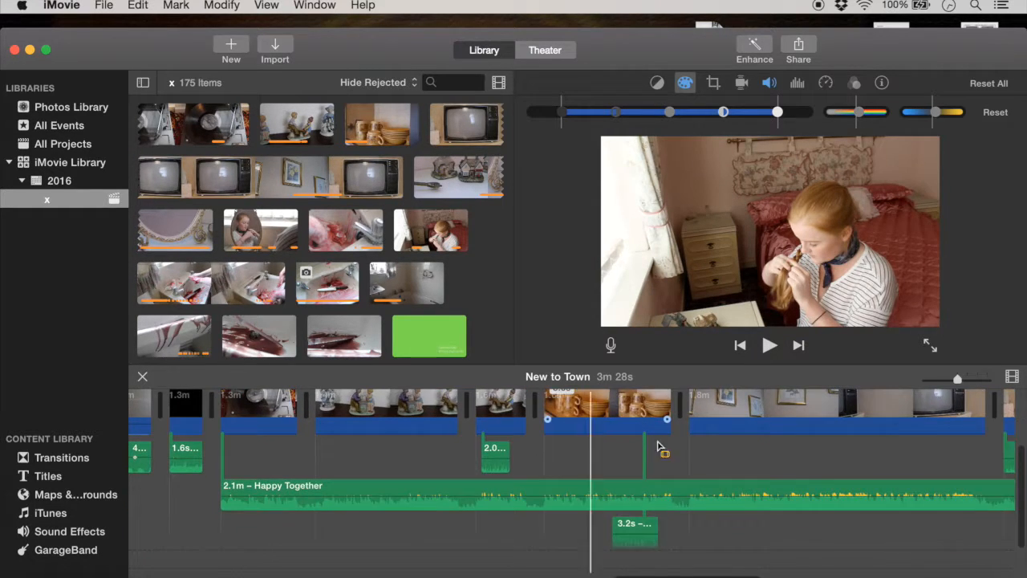
pyautogui.hscroll(5, 660, 447)
pyautogui.hscroll(5, 538, 503)
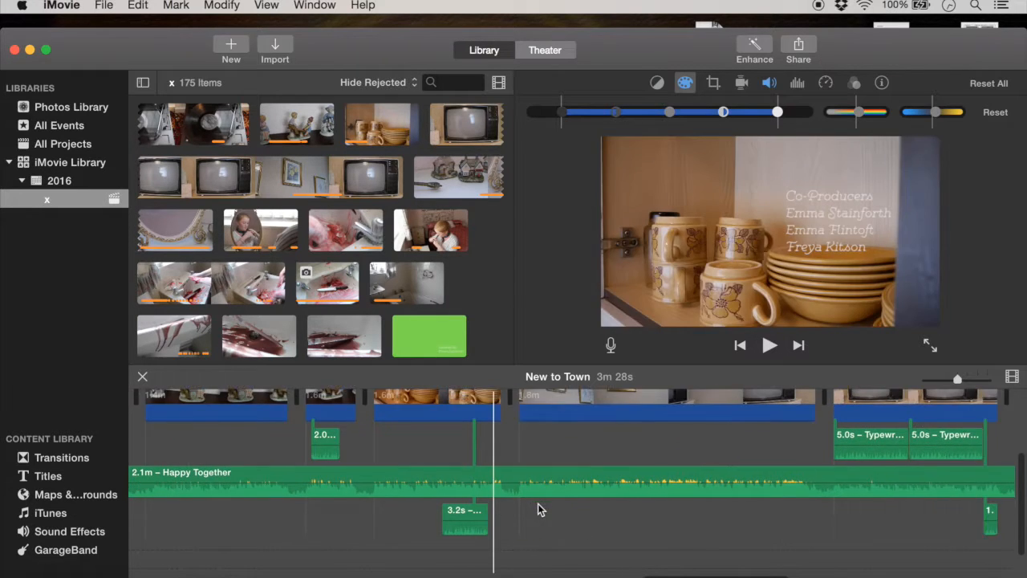
pyautogui.hscroll(-7, 655, 504)
pyautogui.scroll(2, 655, 503)
pyautogui.hscroll(-10, 655, 503)
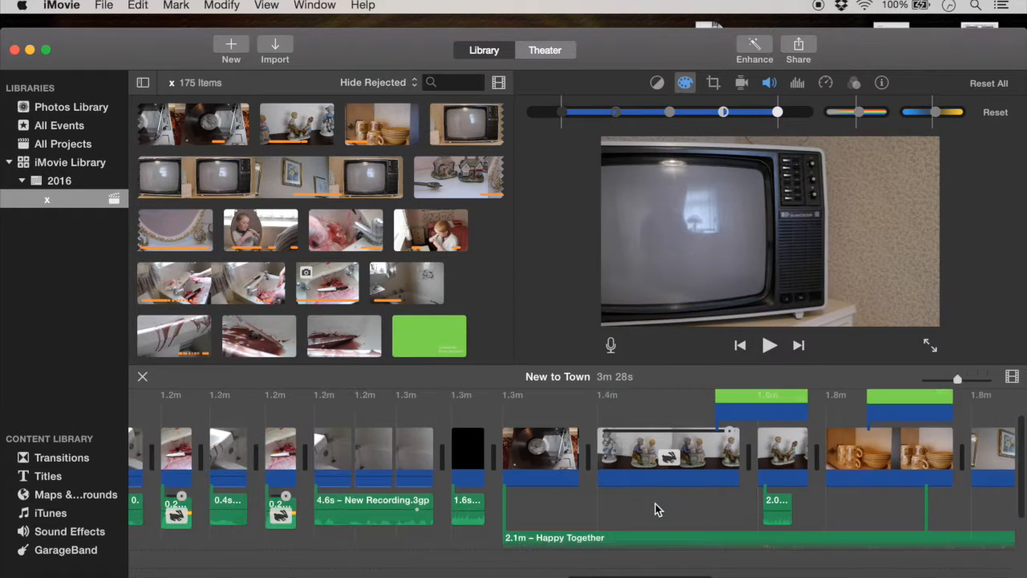
pyautogui.hscroll(6, 655, 503)
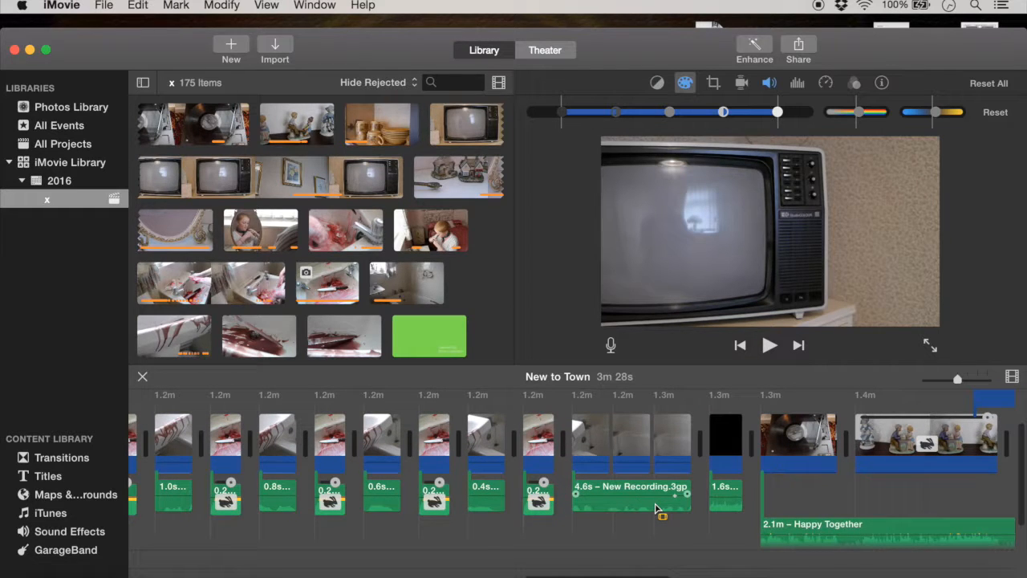
pyautogui.press('space')
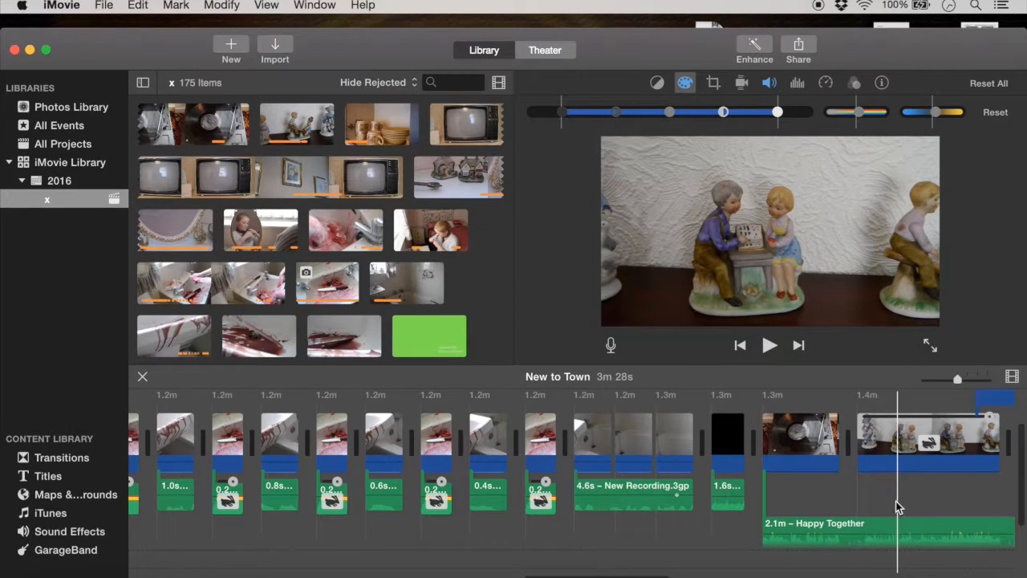
pyautogui.hscroll(5, 895, 501)
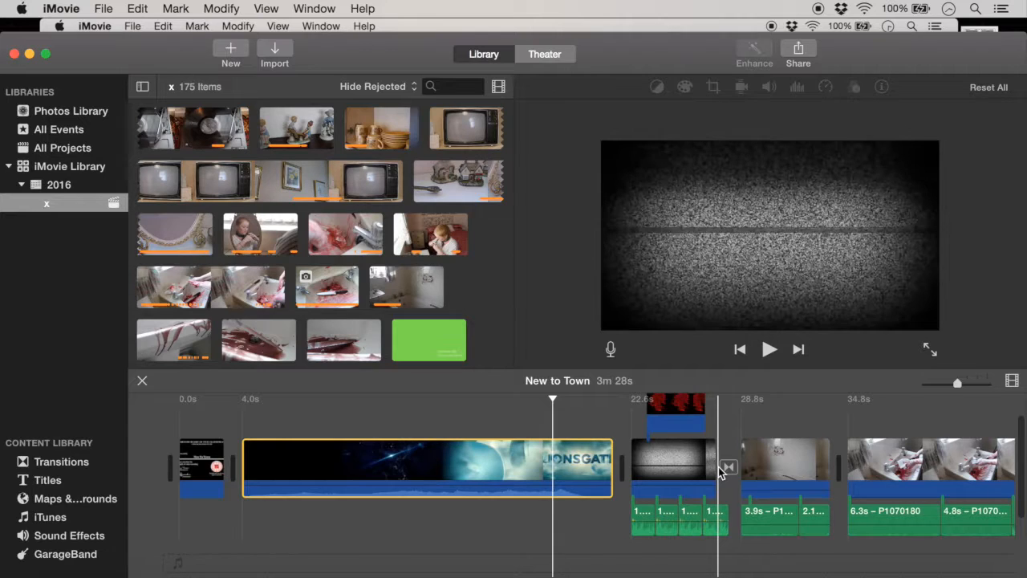
# Step: Examine the opening sequence from the Lionsgate logo and television static through the bathroom clips
pyautogui.hscroll(1, 881, 509)
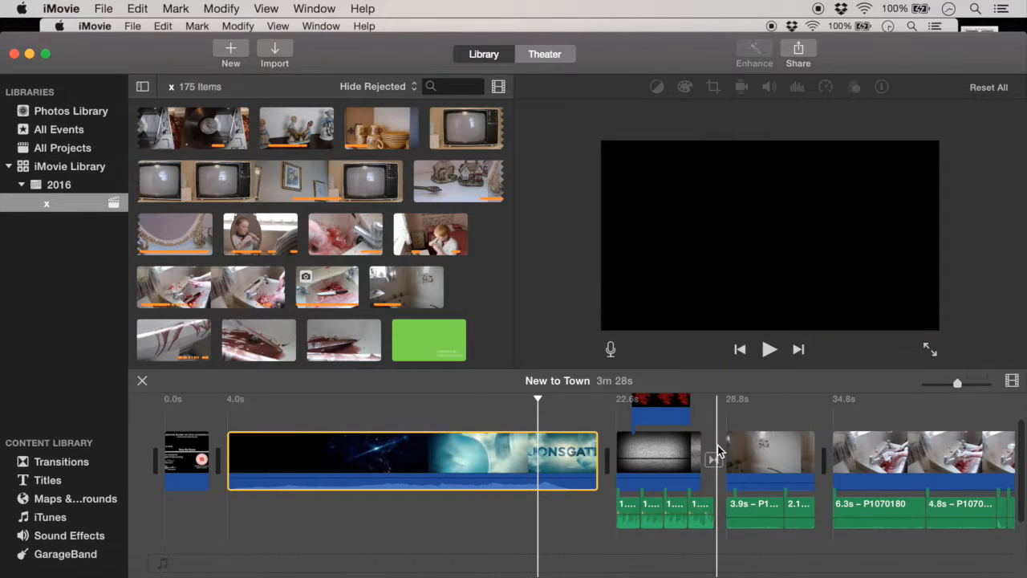
pyautogui.hscroll(10, 718, 449)
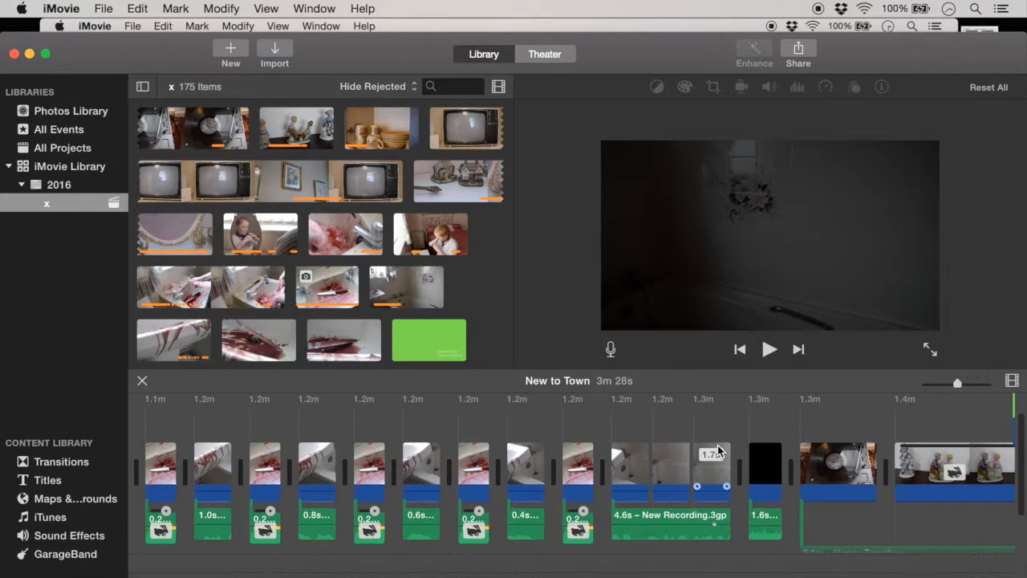
pyautogui.hscroll(15, 717, 450)
pyautogui.hscroll(-20, 718, 446)
pyautogui.hscroll(-2, 718, 445)
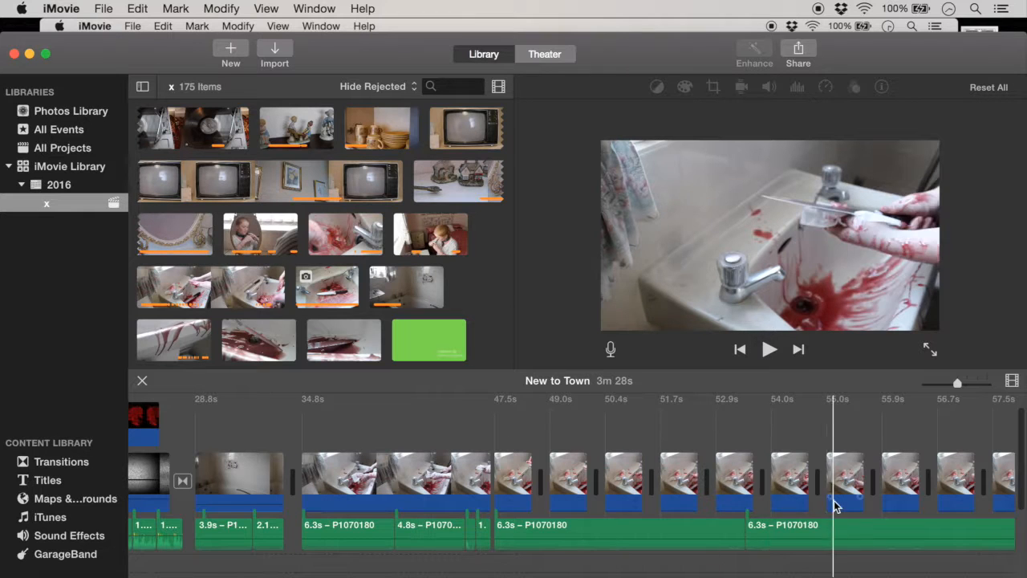
# Step: Examine the short repeated sink cuts and their P1070180 and New Recording audio, up to the figurines credits clips
pyautogui.hscroll(3, 748, 501)
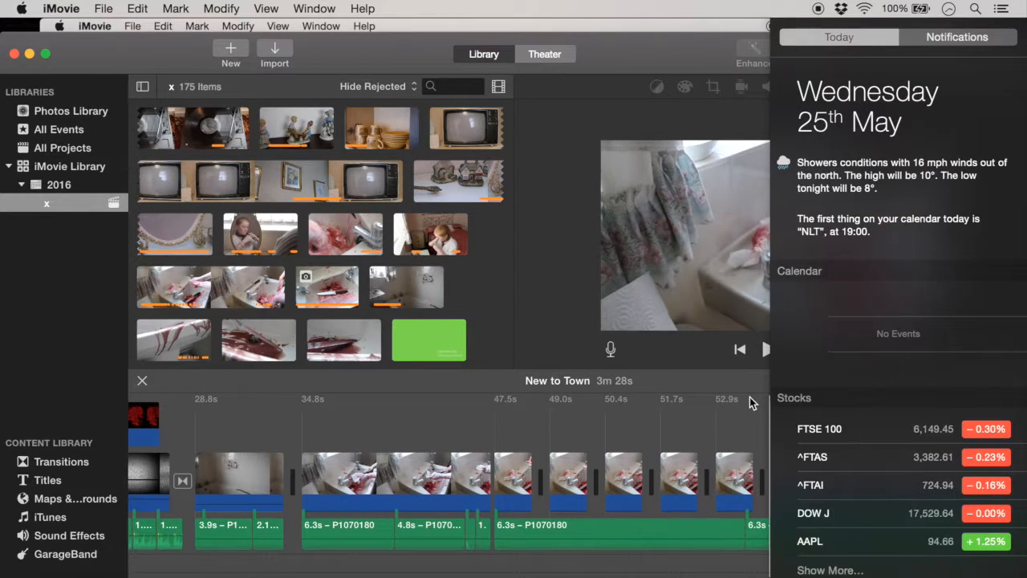
pyautogui.click(730, 410)
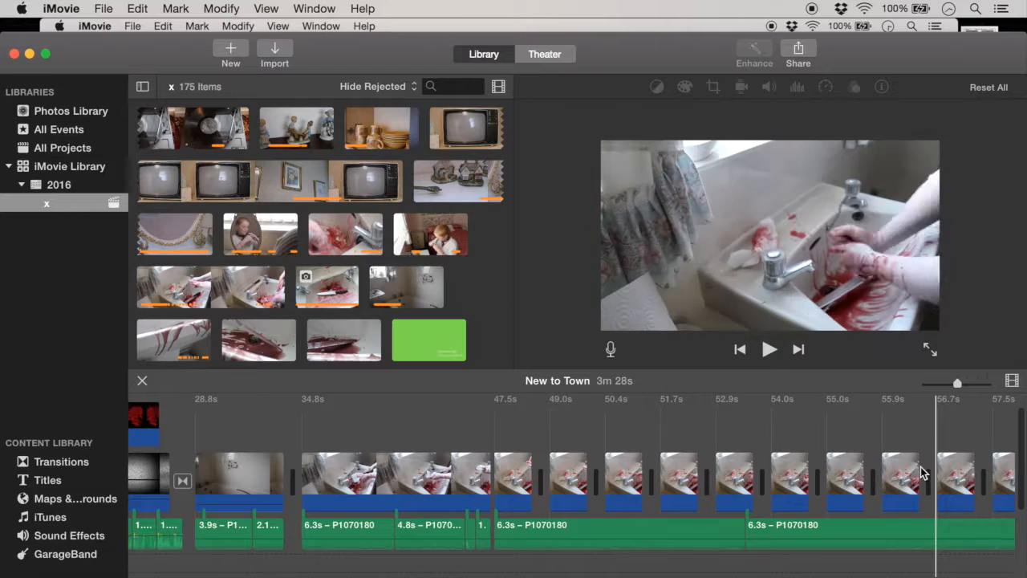
pyautogui.hscroll(5, 919, 472)
pyautogui.hscroll(7, 921, 472)
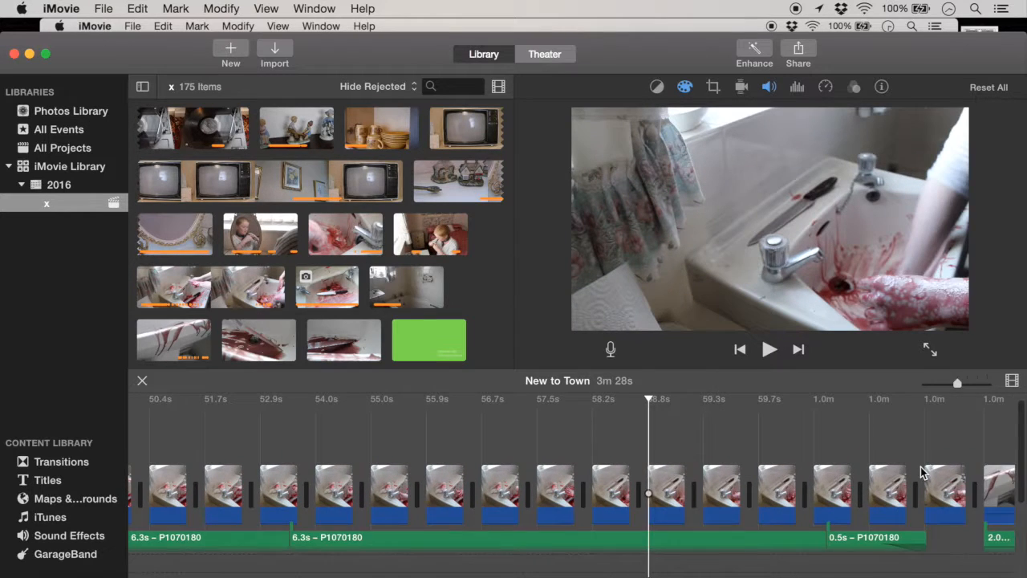
pyautogui.hscroll(10, 921, 472)
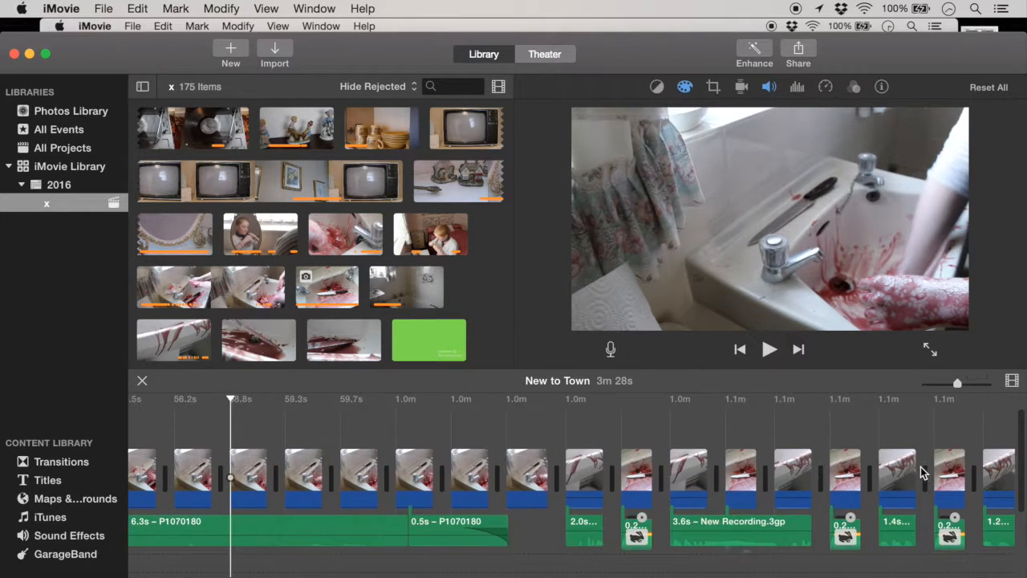
pyautogui.hscroll(10, 921, 466)
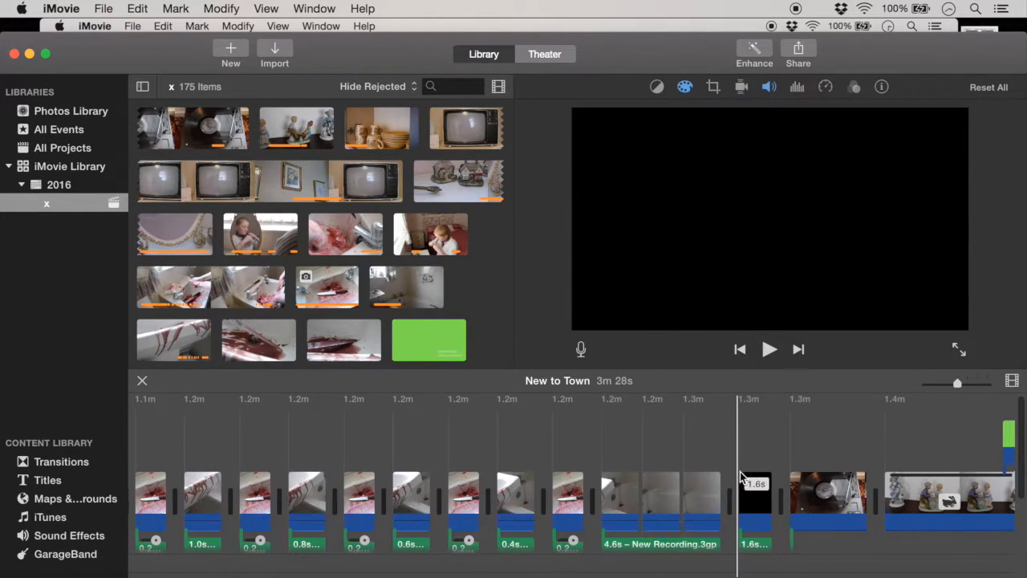
pyautogui.hscroll(5, 741, 458)
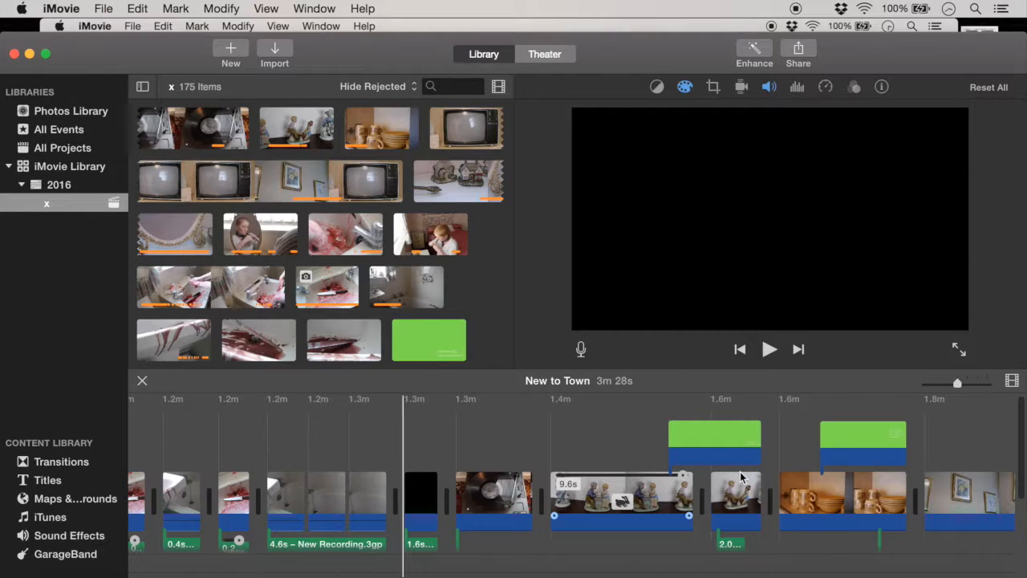